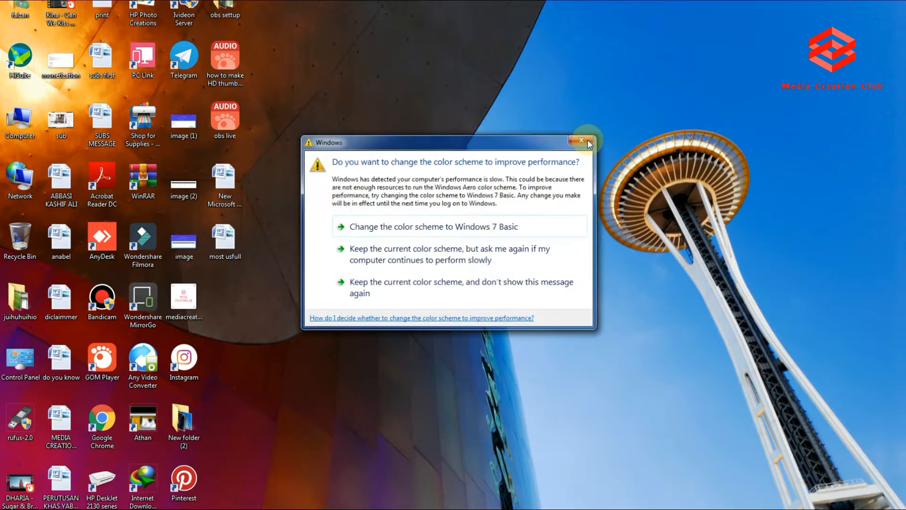
Dismiss the Windows color scheme prompt and open Google Chrome
{"action": "left_click", "coordinate": [588, 140]}
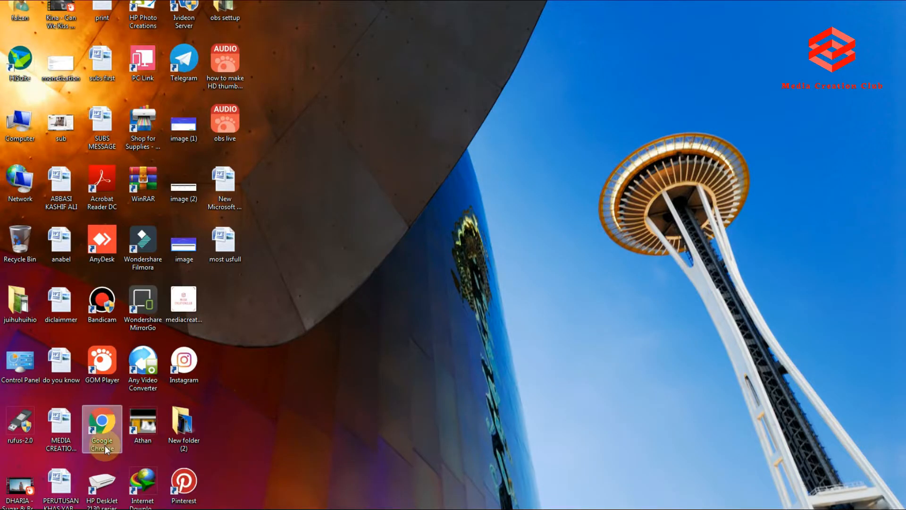
{"action": "left_click", "coordinate": [101, 429]}
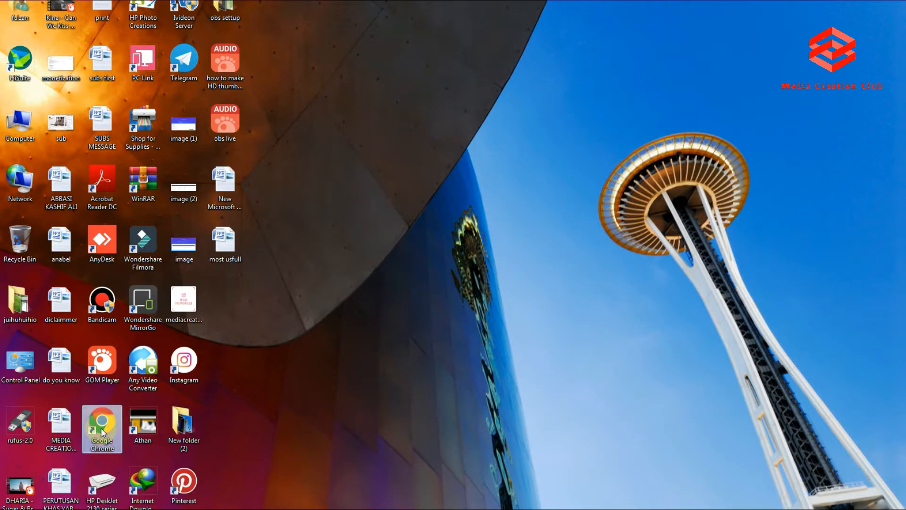
{"action": "double_click", "coordinate": [102, 429]}
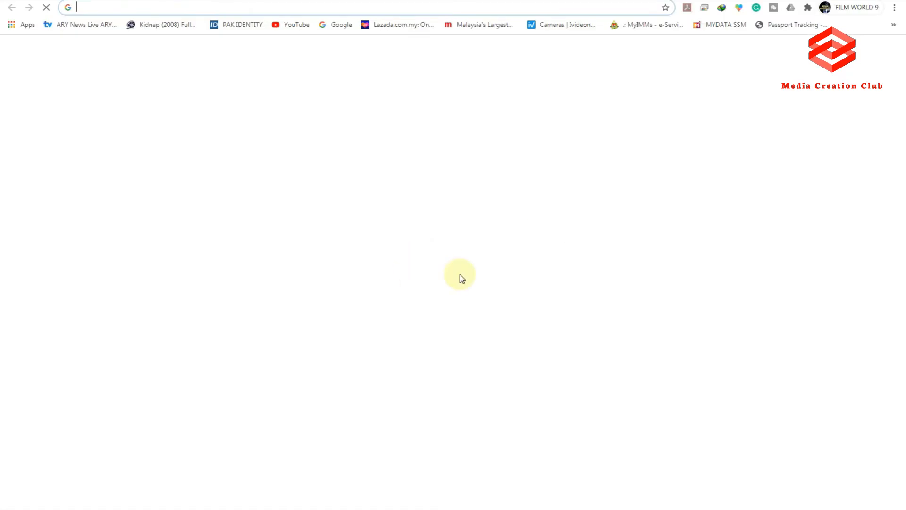
Search Google for "background remover" and look through the results for the remove.bg upload page
{"action": "left_click", "coordinate": [396, 210]}
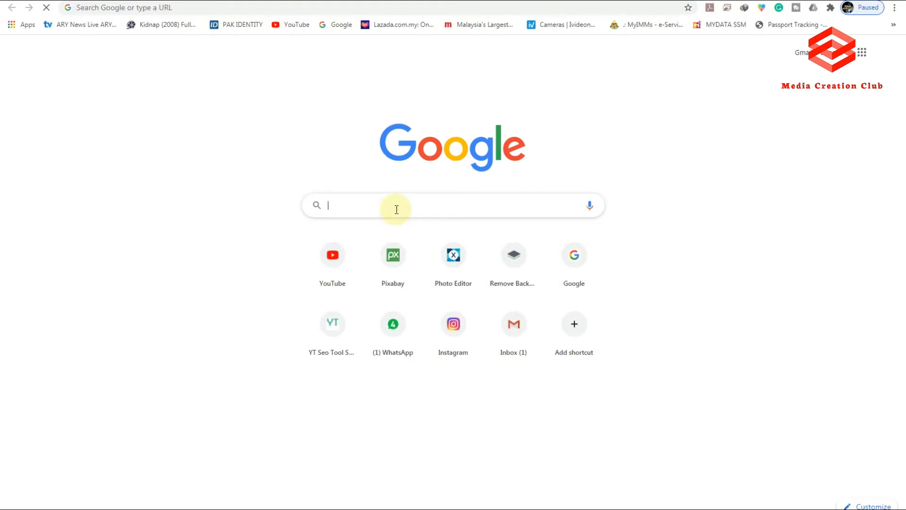
{"action": "type", "text": "BAC"}
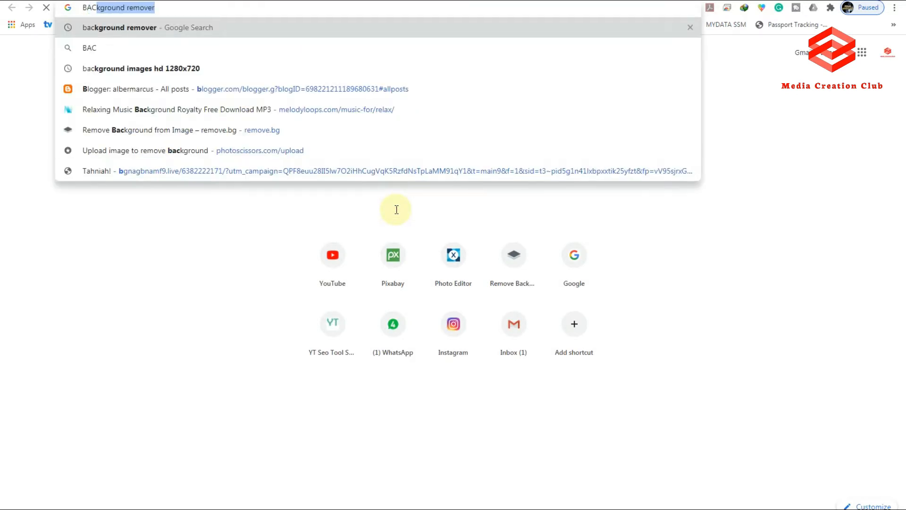
{"action": "left_click", "coordinate": [145, 36]}
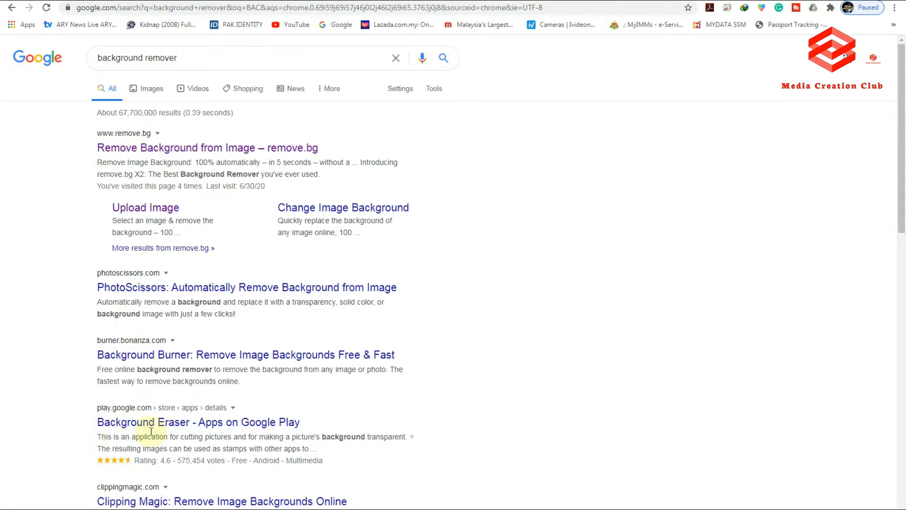
{"action": "scroll", "coordinate": [166, 349], "scroll_direction": "down", "scroll_amount": 9}
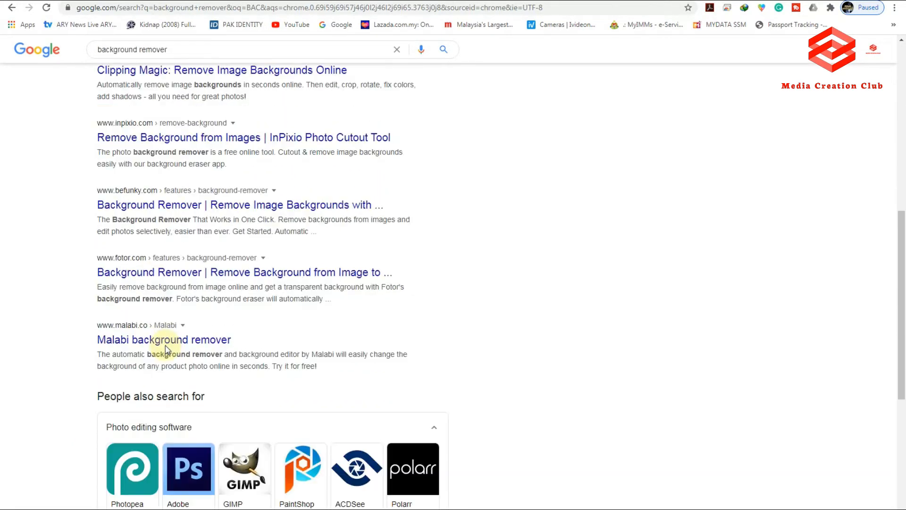
{"action": "scroll", "coordinate": [166, 350], "scroll_direction": "up", "scroll_amount": 7}
{"action": "scroll", "coordinate": [166, 350], "scroll_direction": "up", "scroll_amount": 3}
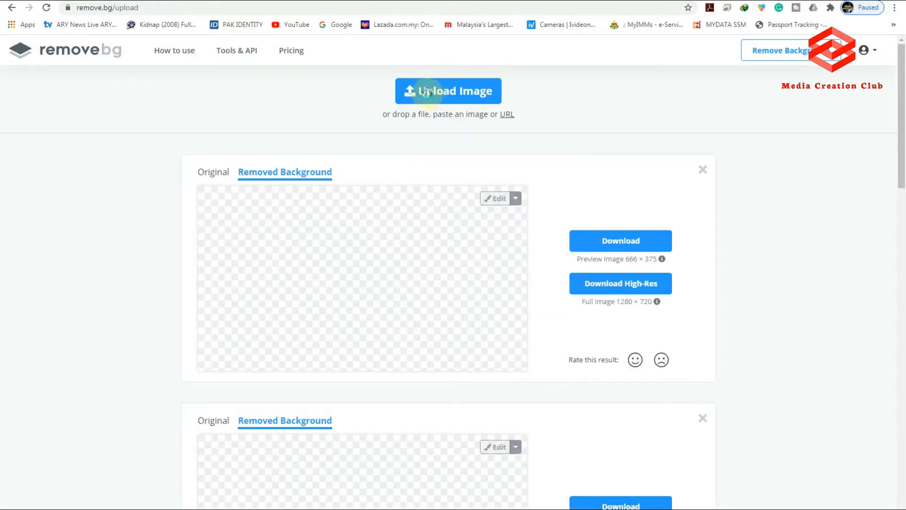
Upload the image child-817373_1920 from the Downloads folder to have its background removed
{"action": "left_click", "coordinate": [426, 93]}
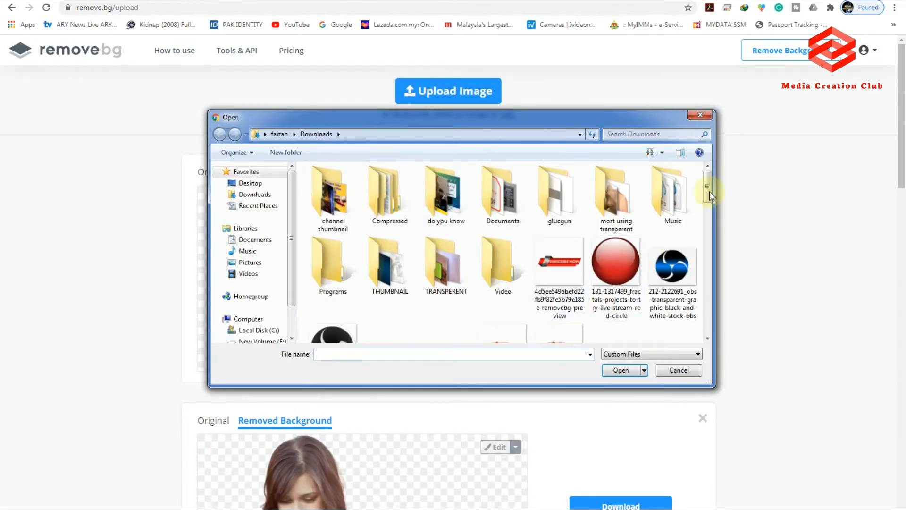
{"action": "left_click_drag", "start_coordinate": [710, 191], "coordinate": [109, 222]}
{"action": "left_click", "coordinate": [250, 194]}
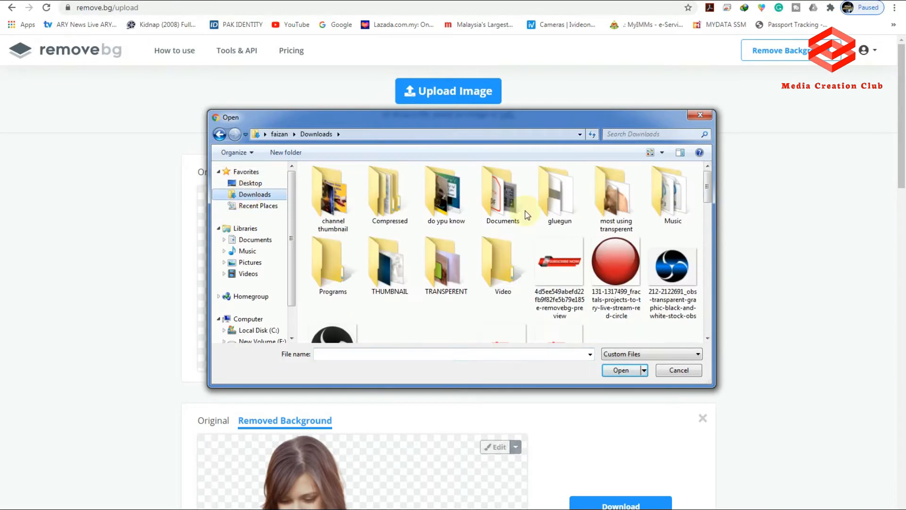
{"action": "left_click_drag", "start_coordinate": [710, 194], "coordinate": [290, 213]}
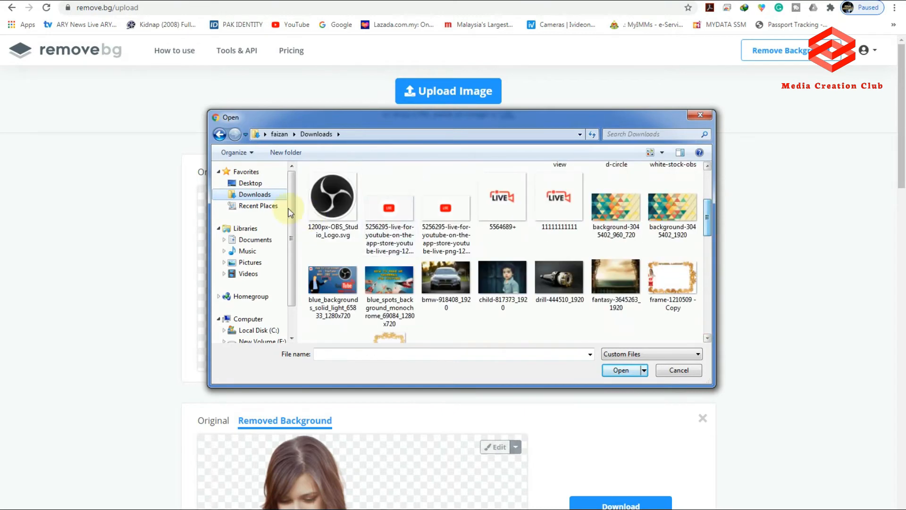
{"action": "left_click", "coordinate": [251, 184]}
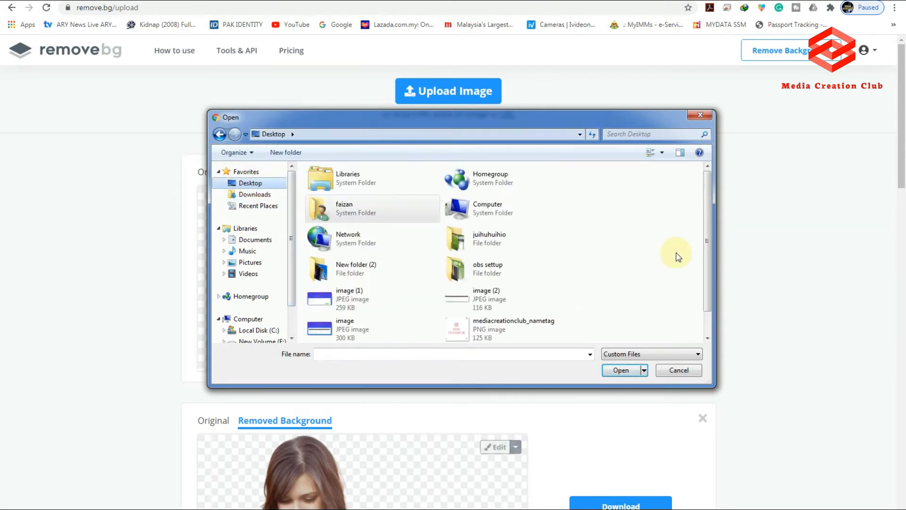
{"action": "left_click_drag", "start_coordinate": [706, 269], "coordinate": [254, 198]}
{"action": "left_click", "coordinate": [255, 195]}
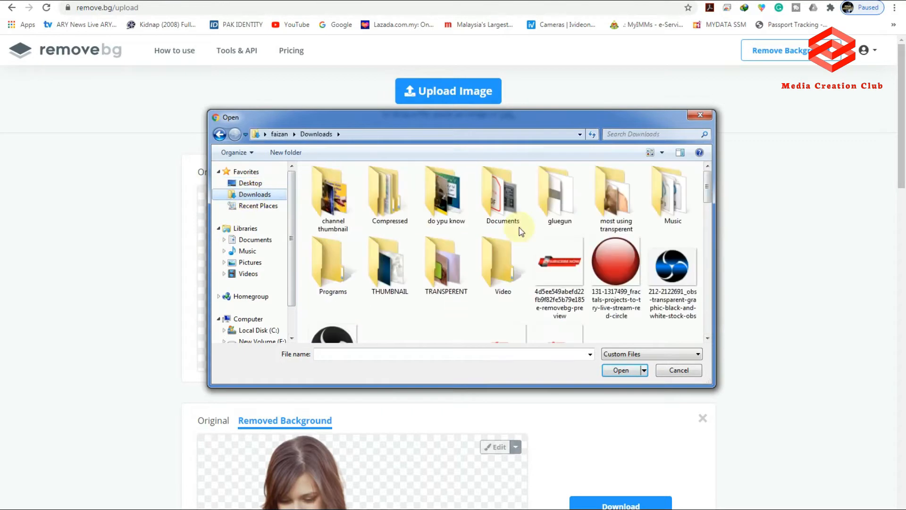
{"action": "scroll", "coordinate": [707, 203], "scroll_direction": "down", "scroll_amount": 5}
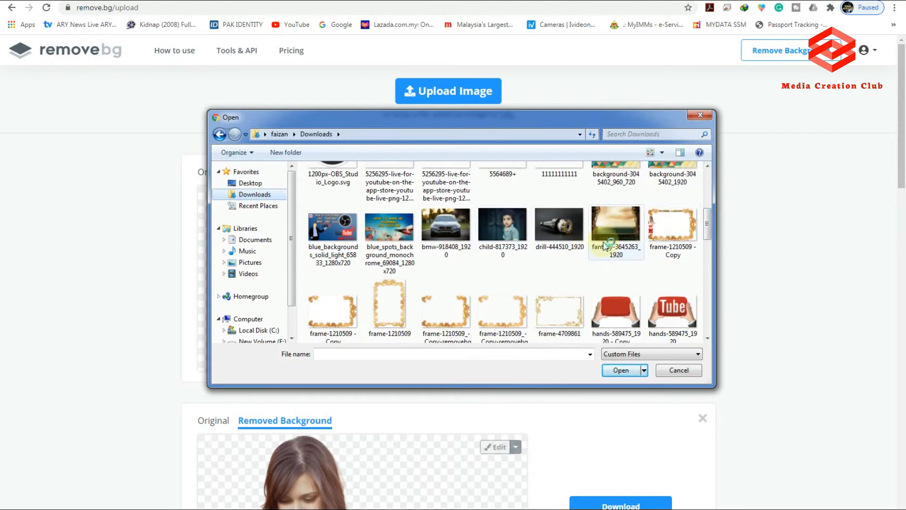
{"action": "left_click", "coordinate": [508, 230]}
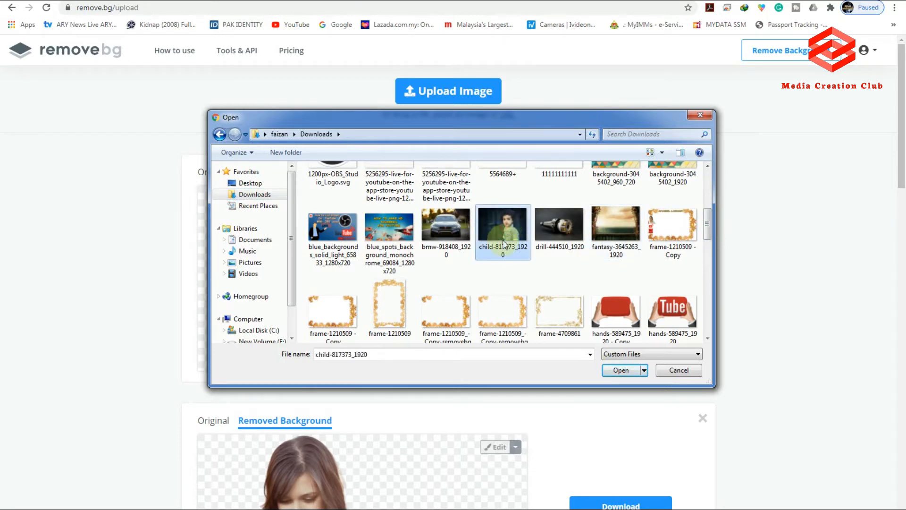
{"action": "left_click", "coordinate": [622, 372]}
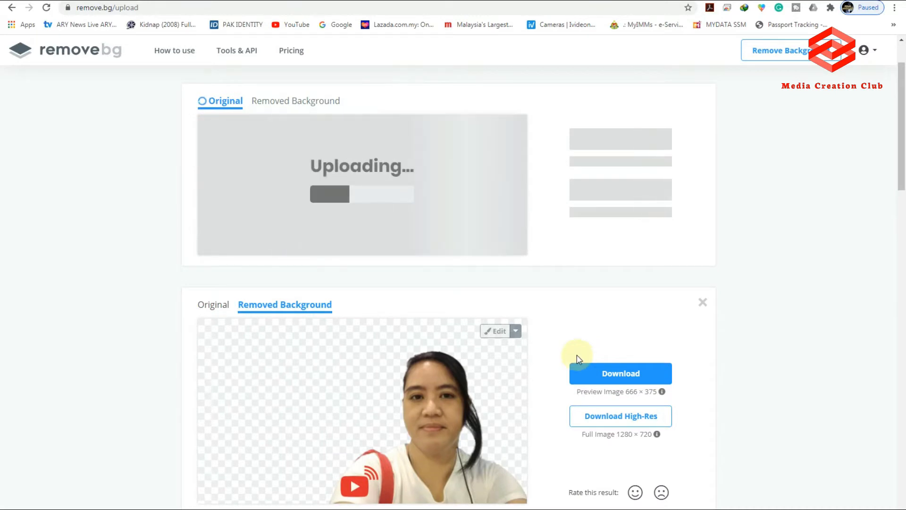
Remove the older results listed directly below the newly uploaded child image
{"action": "left_click", "coordinate": [703, 303]}
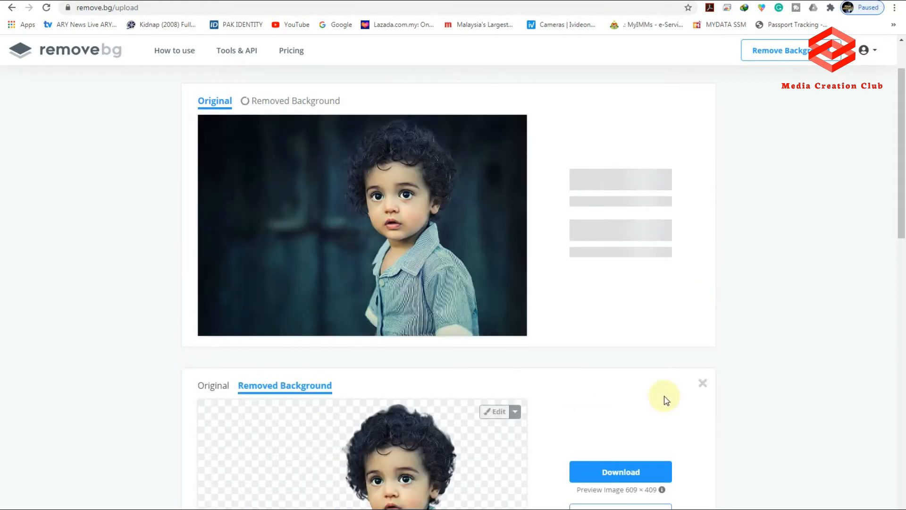
{"action": "left_click", "coordinate": [704, 385]}
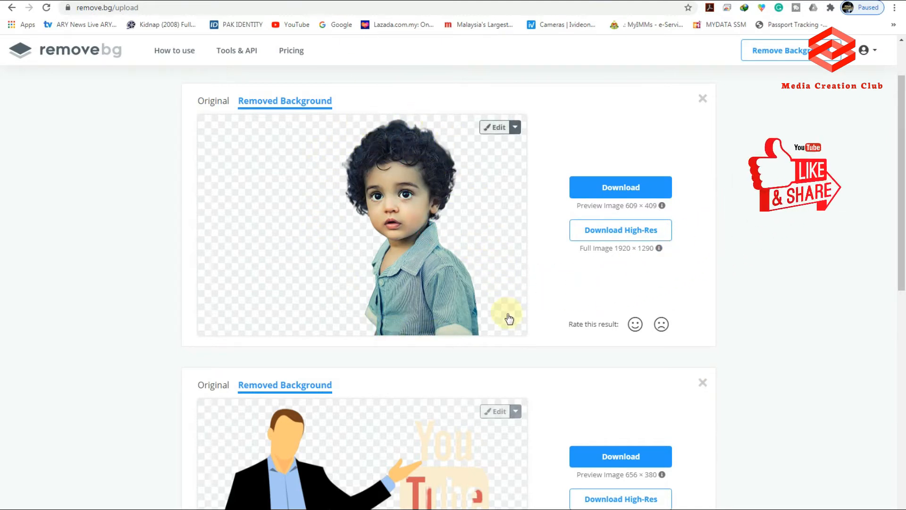
Compare the original child photo with its removed-background version by switching repeatedly between the two views
{"action": "left_click", "coordinate": [214, 101]}
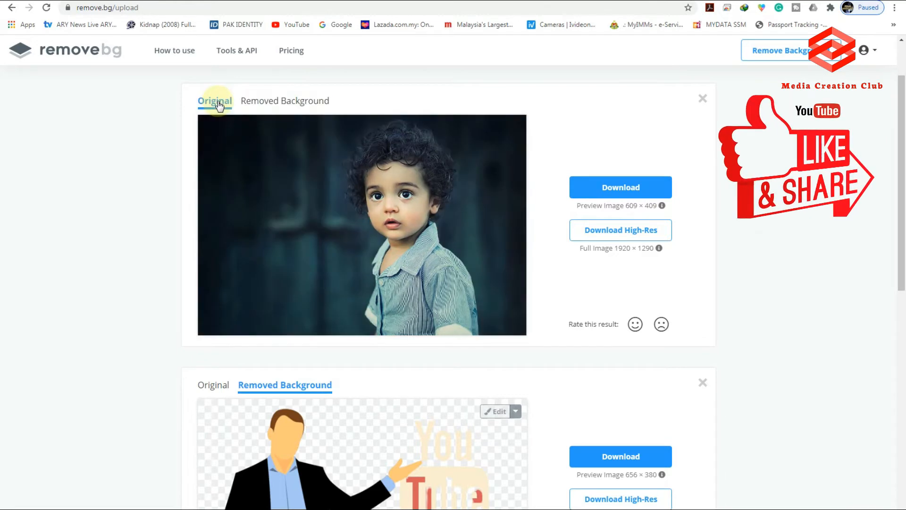
{"action": "left_click", "coordinate": [265, 100]}
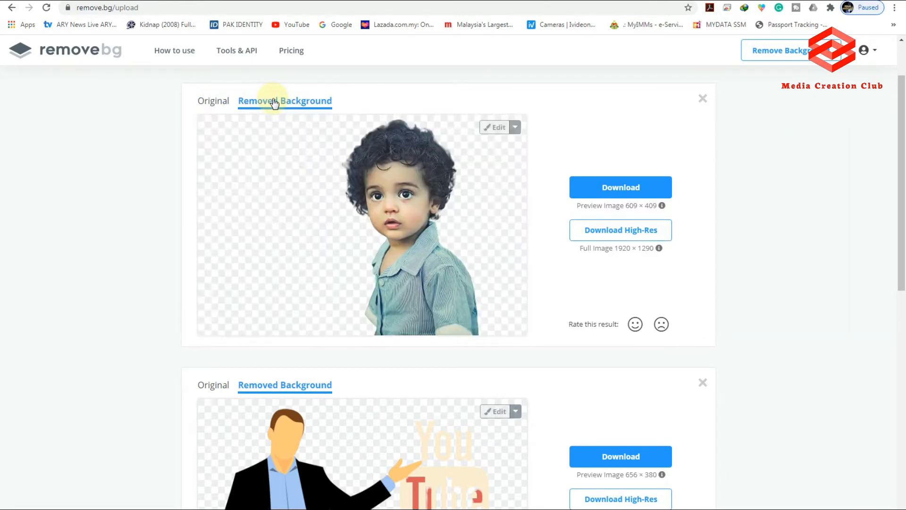
{"action": "left_click", "coordinate": [215, 101]}
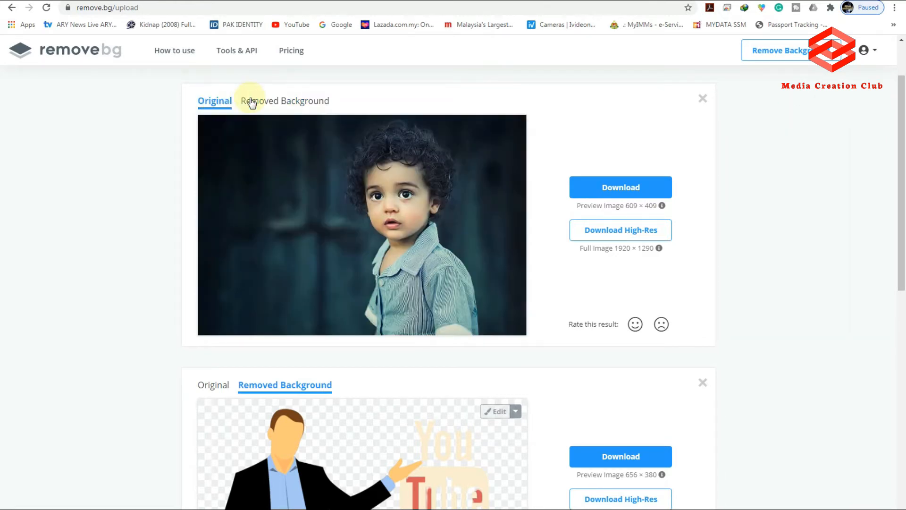
{"action": "left_click", "coordinate": [246, 99]}
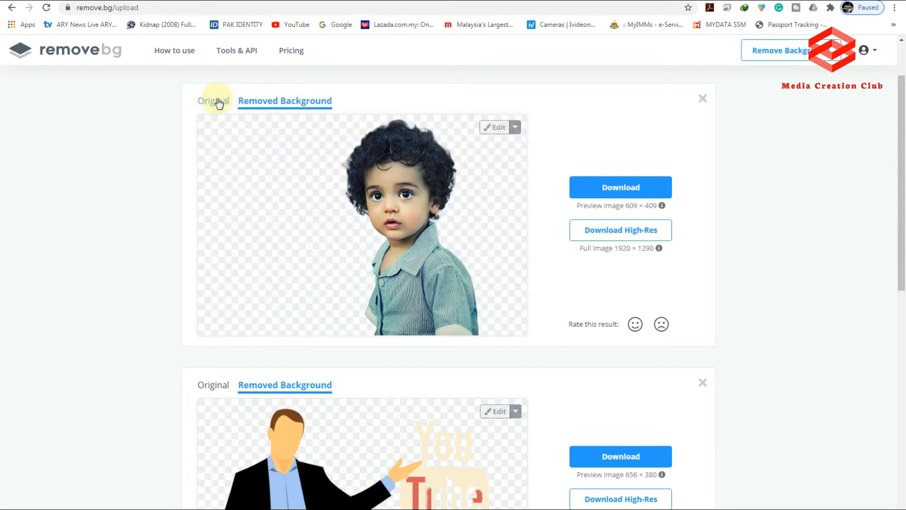
{"action": "left_click", "coordinate": [218, 104]}
{"action": "left_click", "coordinate": [259, 99]}
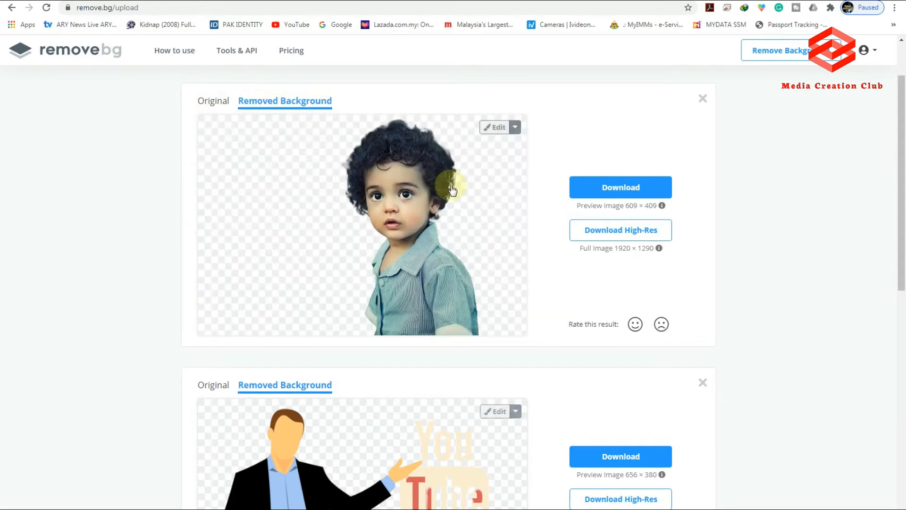
{"action": "left_click", "coordinate": [212, 100]}
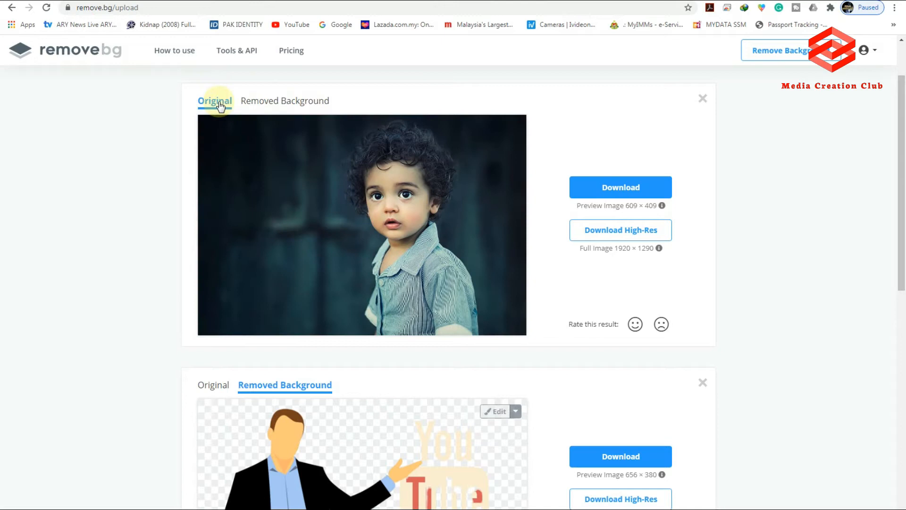
{"action": "left_click", "coordinate": [273, 105]}
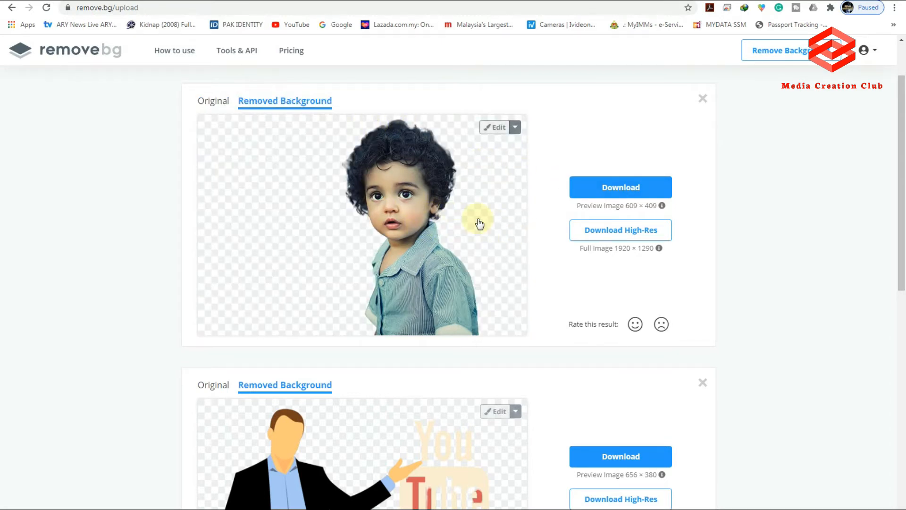
Open the child cutout for editing and try erasing the edge of the sleeve with a larger Erase brush
{"action": "scroll", "coordinate": [493, 240], "scroll_direction": "up", "scroll_amount": 2}
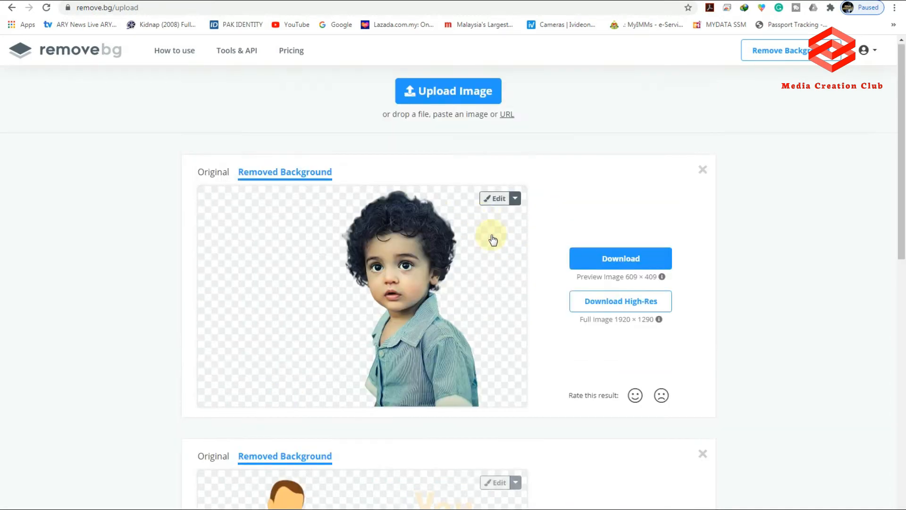
{"action": "left_click", "coordinate": [495, 199]}
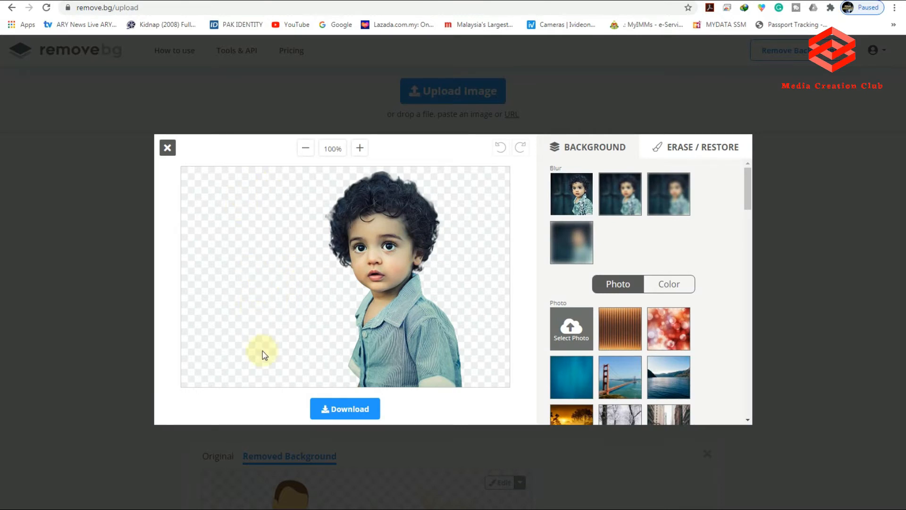
{"action": "left_click", "coordinate": [678, 148]}
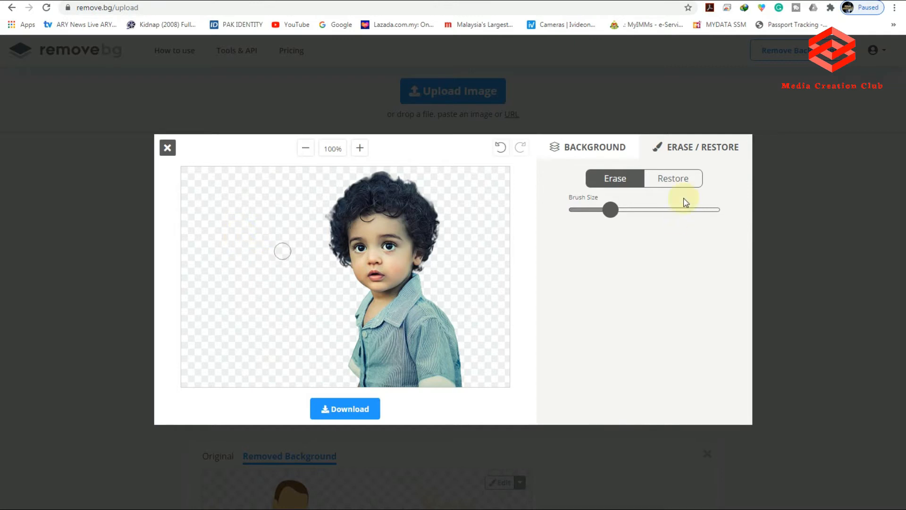
{"action": "mouse_move", "coordinate": [614, 211]}
{"action": "left_mouse_down"}
{"action": "mouse_move", "coordinate": [719, 225]}
{"action": "mouse_move", "coordinate": [568, 223]}
{"action": "mouse_move", "coordinate": [594, 222]}
{"action": "left_mouse_up"}
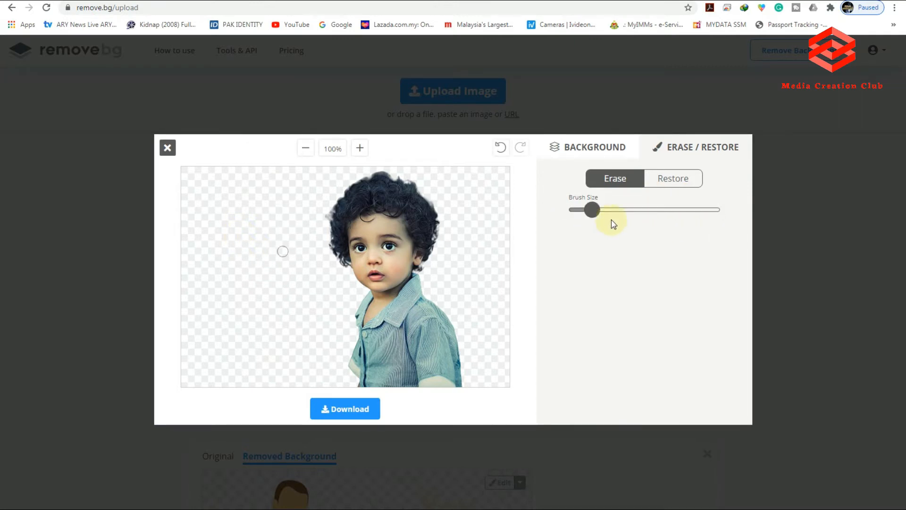
{"action": "mouse_move", "coordinate": [653, 227]}
{"action": "left_mouse_down"}
{"action": "mouse_move", "coordinate": [689, 232]}
{"action": "mouse_move", "coordinate": [642, 236]}
{"action": "left_mouse_up"}
{"action": "left_click_drag", "start_coordinate": [637, 236], "coordinate": [629, 237]}
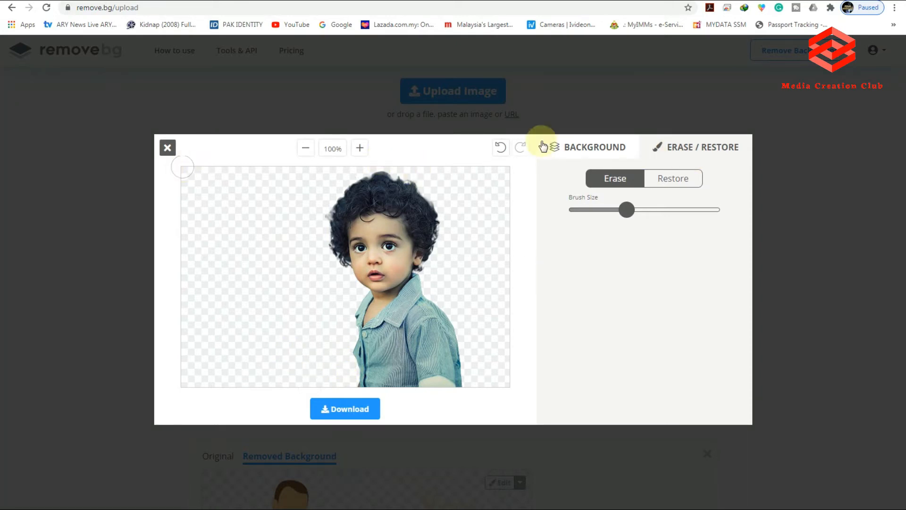
Undo the last erasure on the child cutout and close the image editor
{"action": "left_click", "coordinate": [502, 148]}
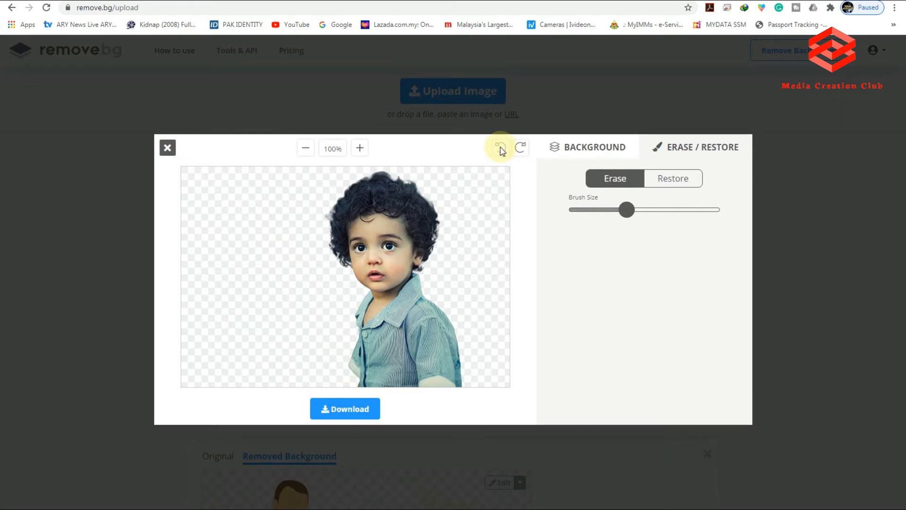
{"action": "left_click", "coordinate": [167, 148]}
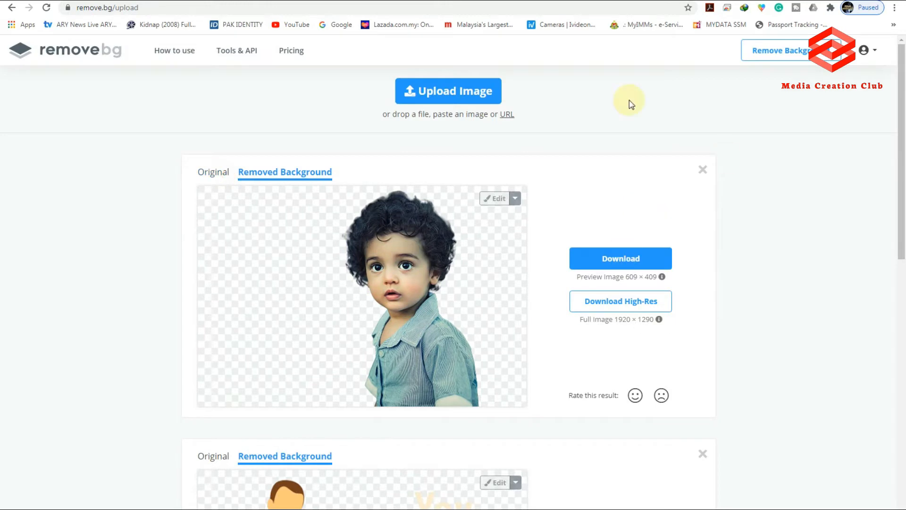
Reopen the child cutout for editing and try the different blur levels of the original photo as its background
{"action": "left_click", "coordinate": [491, 199]}
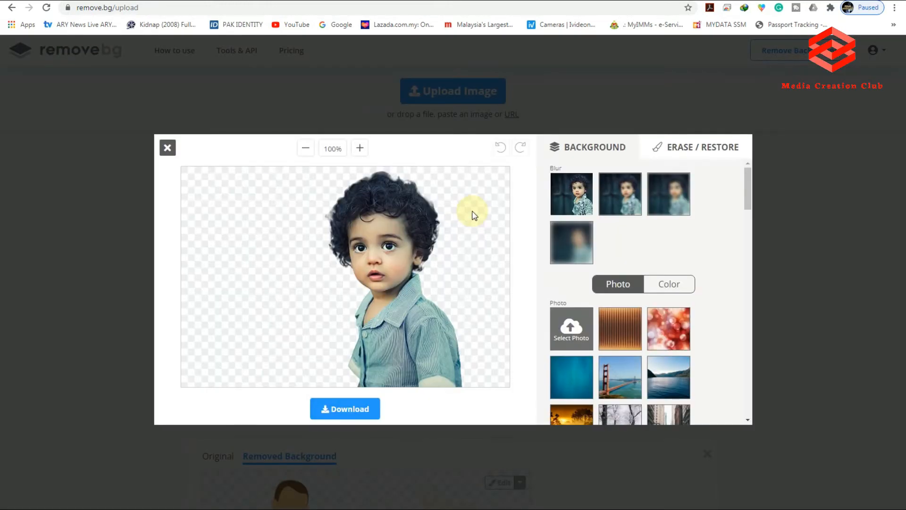
{"action": "left_click", "coordinate": [683, 203]}
{"action": "left_click", "coordinate": [617, 208]}
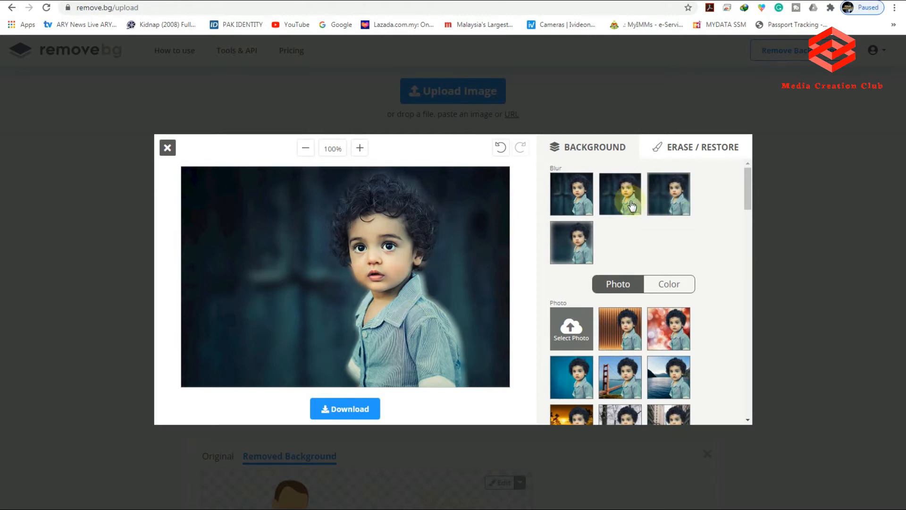
{"action": "left_click", "coordinate": [679, 202]}
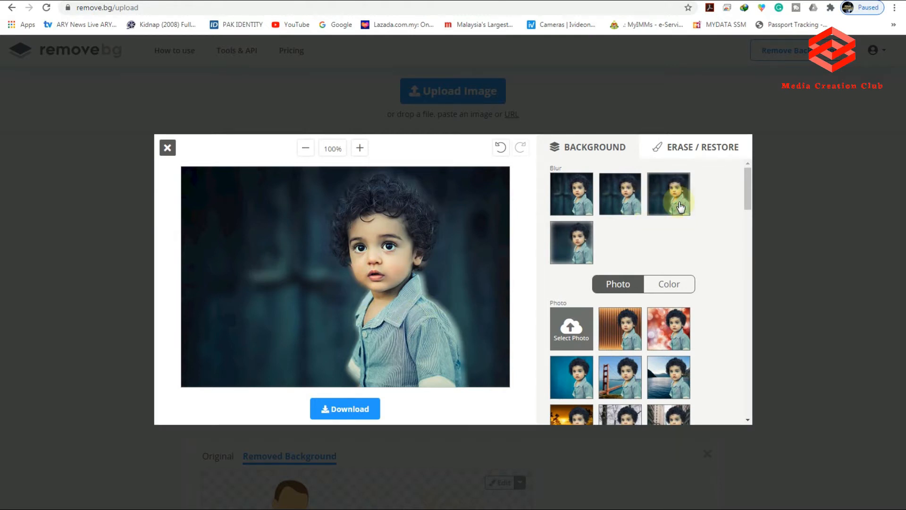
Try the strongest blur of the original photo and a city street photo as backgrounds behind the child
{"action": "left_click", "coordinate": [584, 242]}
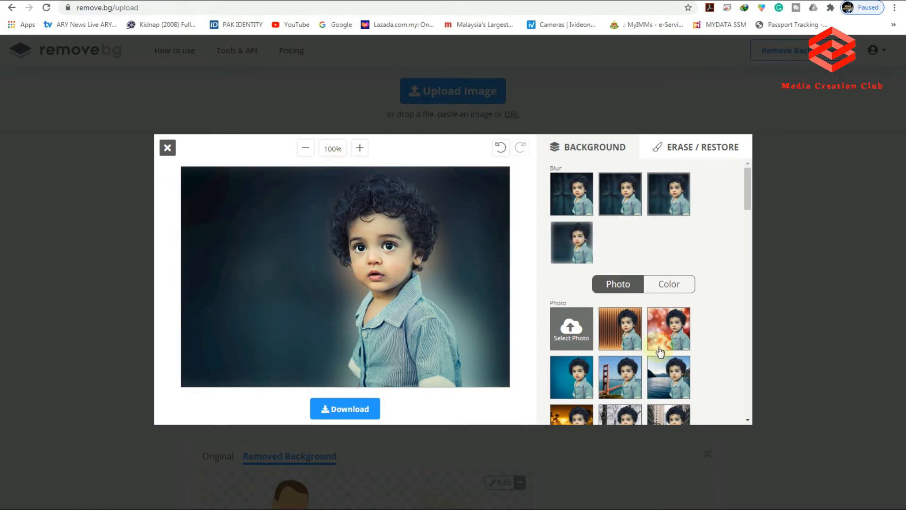
{"action": "scroll", "coordinate": [628, 321], "scroll_direction": "down", "scroll_amount": 3}
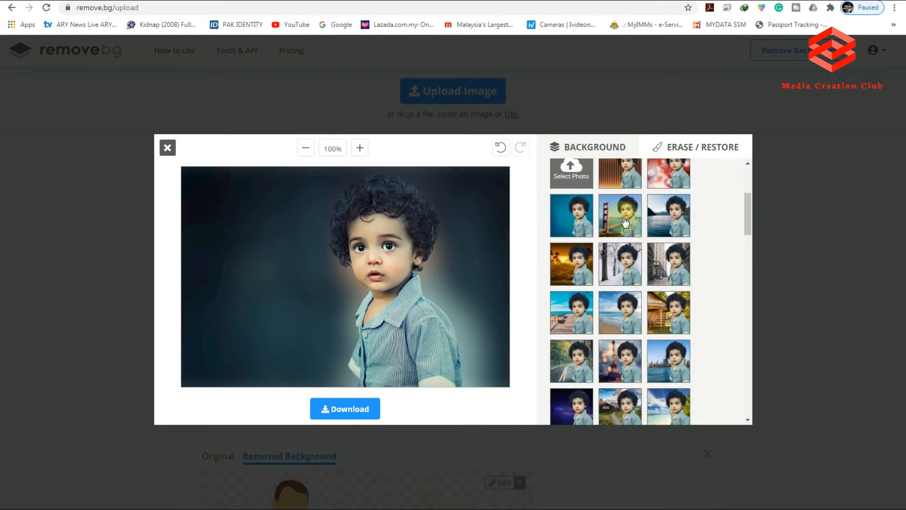
{"action": "scroll", "coordinate": [626, 228], "scroll_direction": "up", "scroll_amount": 1}
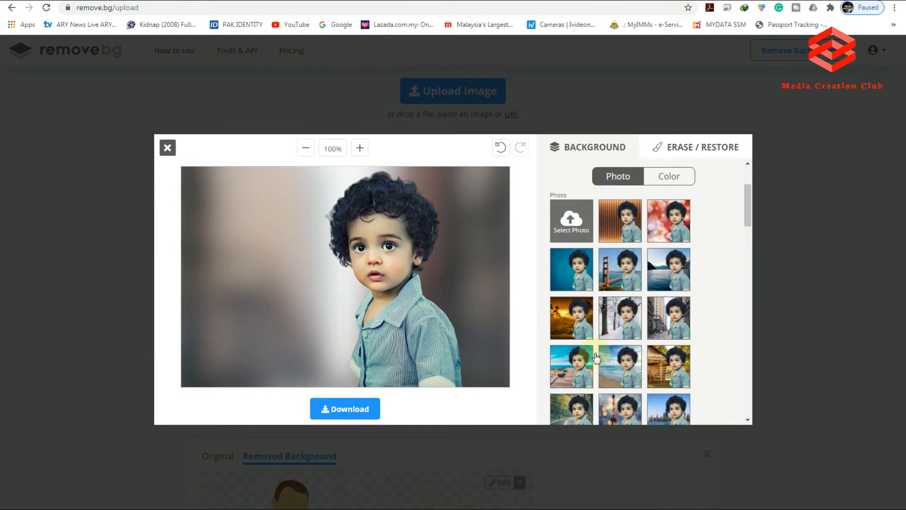
{"action": "left_click", "coordinate": [626, 322]}
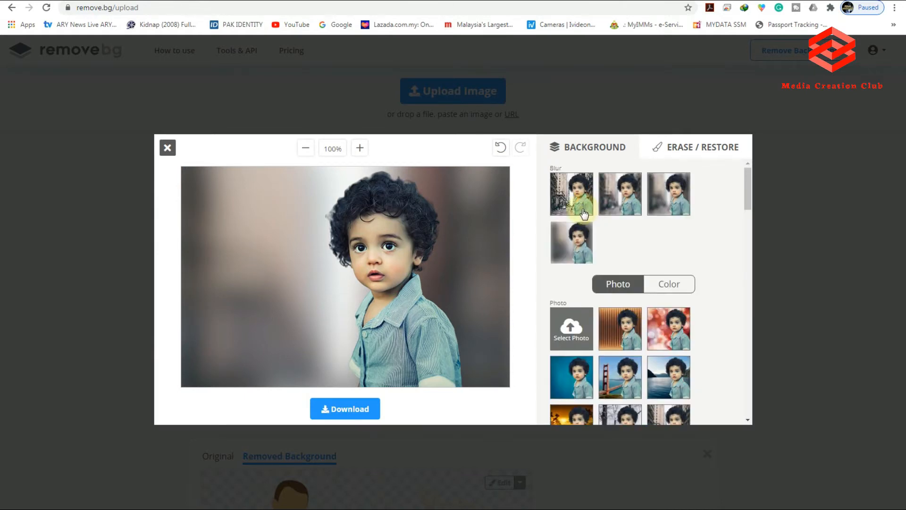
{"action": "left_click", "coordinate": [660, 415]}
{"action": "scroll", "coordinate": [659, 415], "scroll_direction": "down", "scroll_amount": 5}
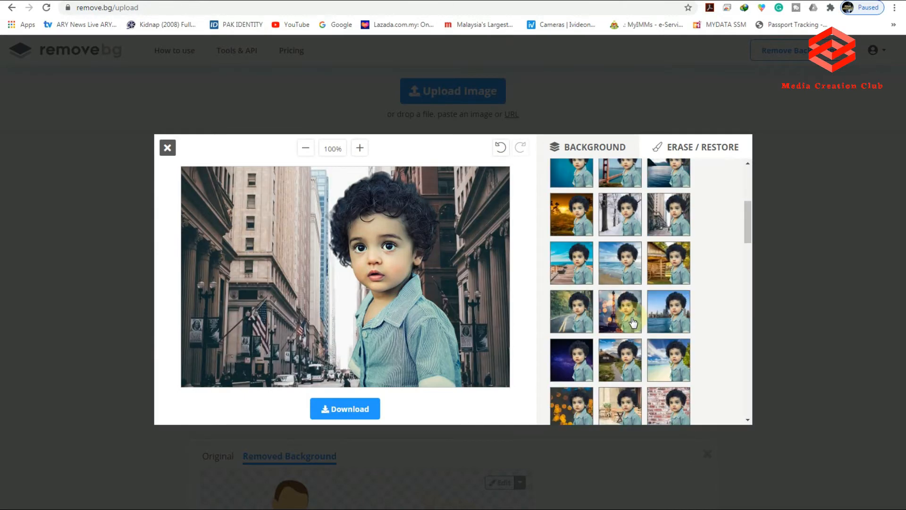
Set the outdoor café terrace with wooden tables and chairs as the child's background and download the image
{"action": "scroll", "coordinate": [629, 388], "scroll_direction": "down", "scroll_amount": 3}
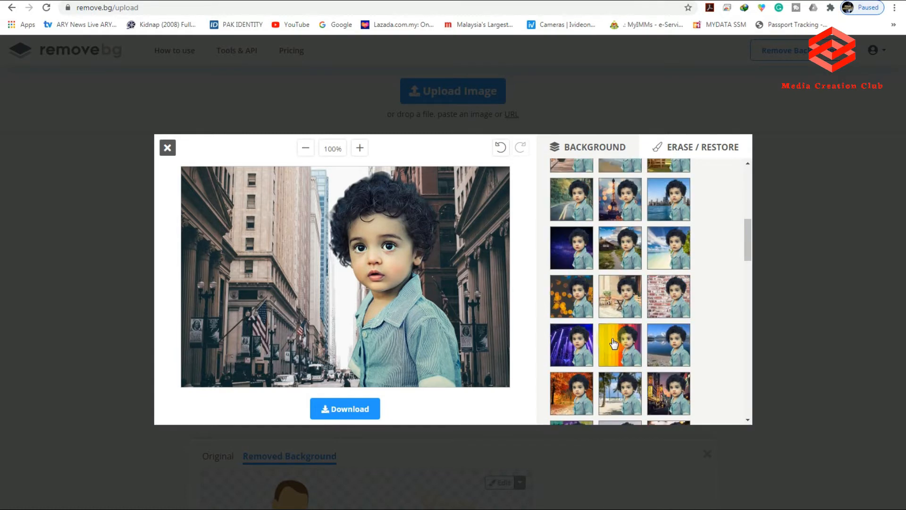
{"action": "left_click", "coordinate": [614, 343]}
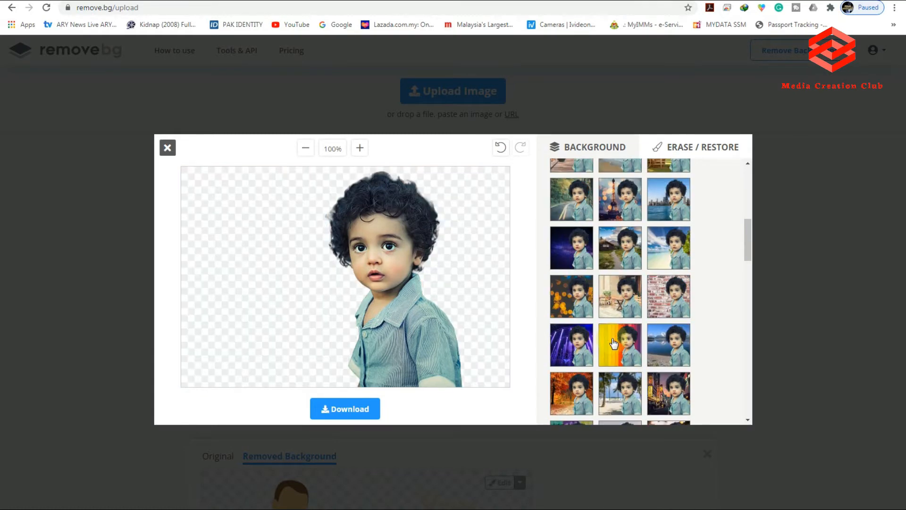
{"action": "left_click", "coordinate": [621, 305]}
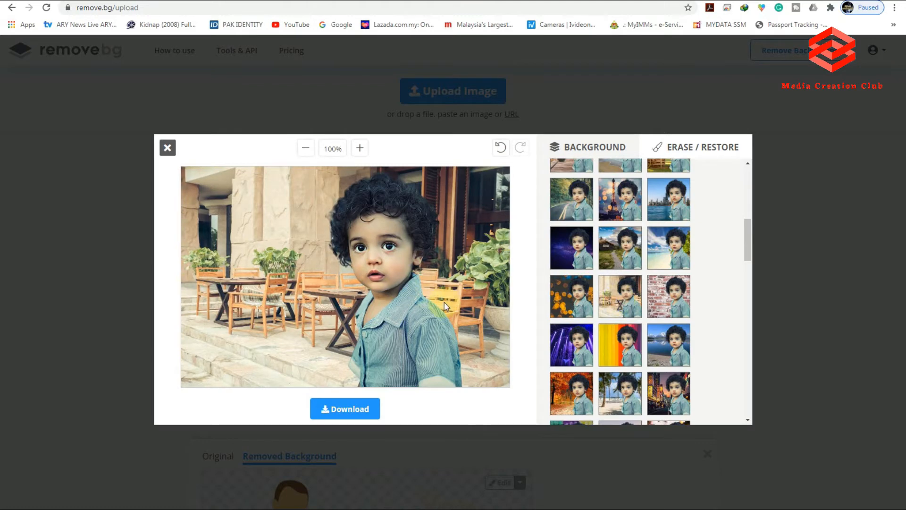
{"action": "left_click", "coordinate": [351, 414]}
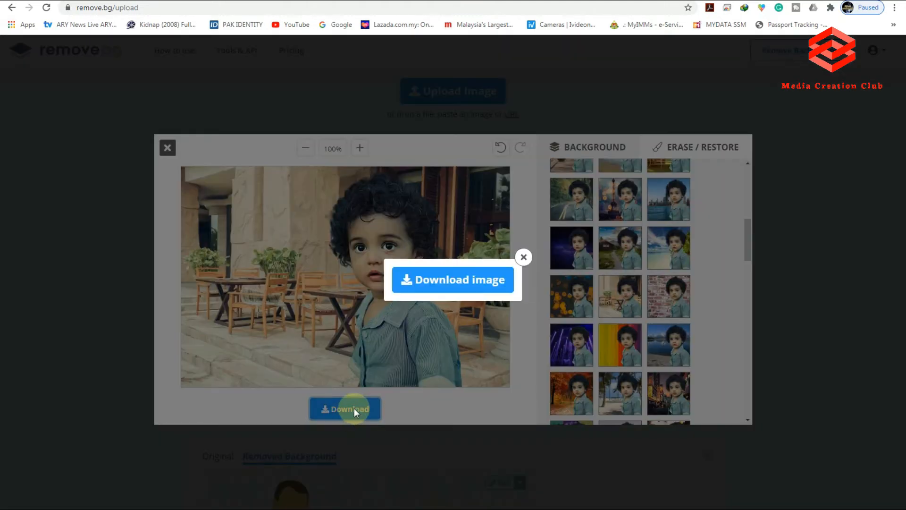
{"action": "left_click", "coordinate": [443, 283]}
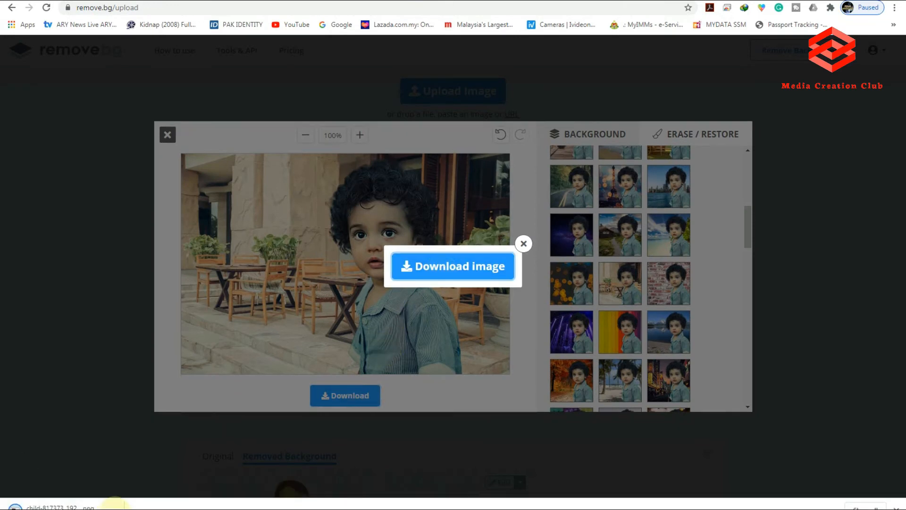
Show the downloaded child image in its folder, keeping the current Windows color scheme and turning off that message
{"action": "left_click", "coordinate": [111, 504]}
{"action": "left_click", "coordinate": [126, 473]}
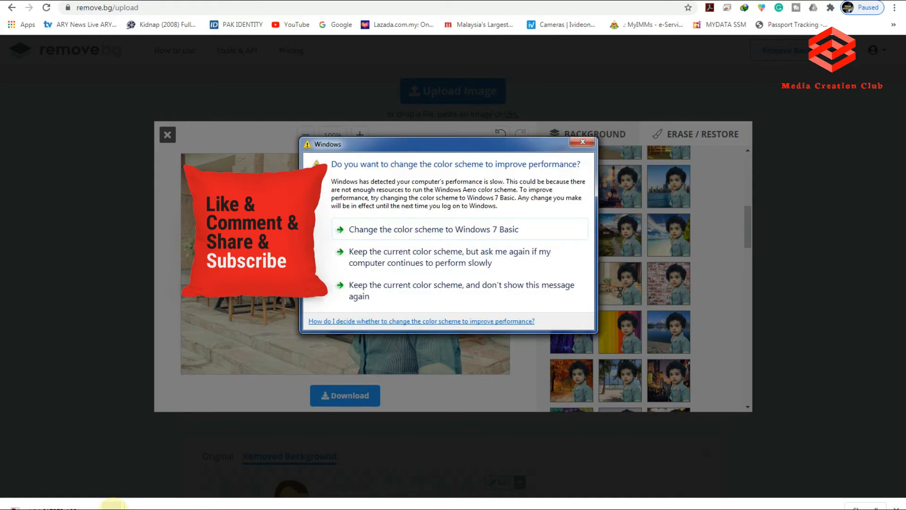
{"action": "left_click", "coordinate": [495, 285]}
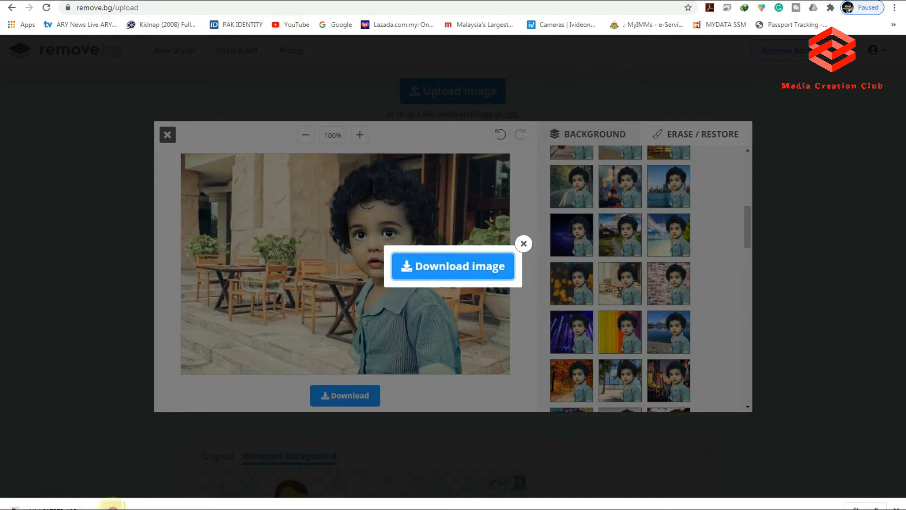
{"action": "right_click", "coordinate": [113, 506]}
{"action": "left_click", "coordinate": [132, 473]}
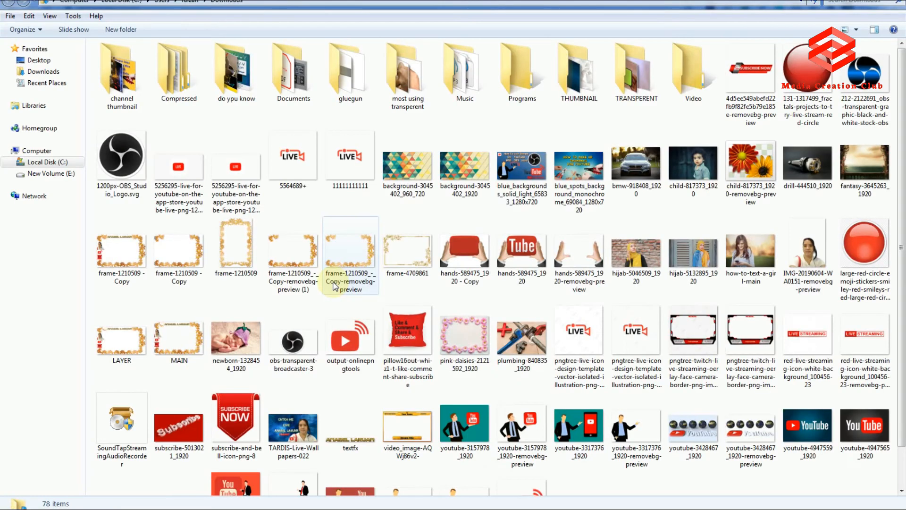
Compare the original child-817373_1920 photo with the downloaded café version in the image viewer, and close the viewer
{"action": "left_click", "coordinate": [706, 181]}
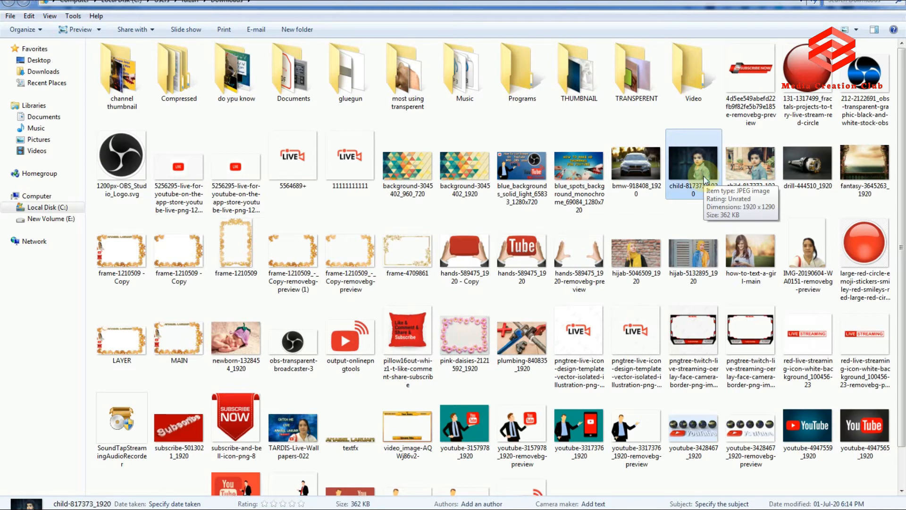
{"action": "double_click", "coordinate": [692, 178]}
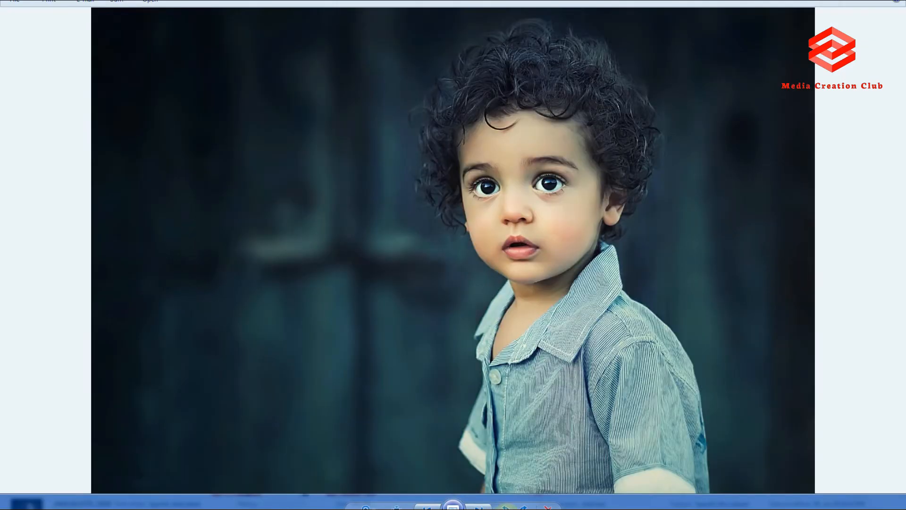
{"action": "left_click", "coordinate": [478, 506]}
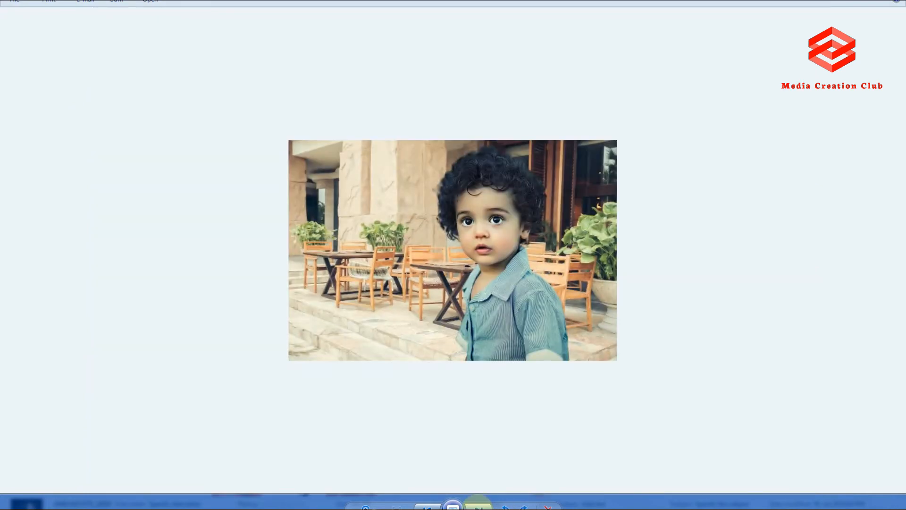
{"action": "scroll", "coordinate": [469, 433], "scroll_direction": "up", "scroll_amount": 3}
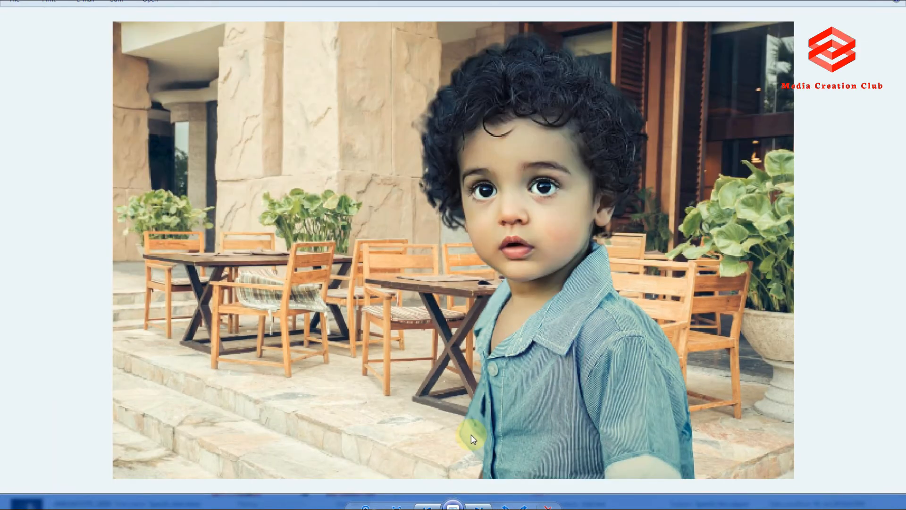
{"action": "scroll", "coordinate": [471, 435], "scroll_direction": "down", "scroll_amount": 2}
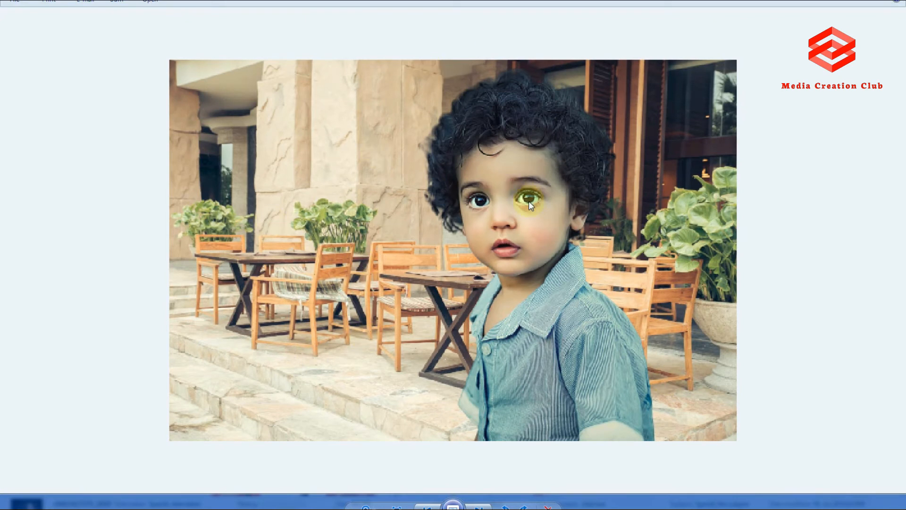
{"action": "key", "text": "alt+F4"}
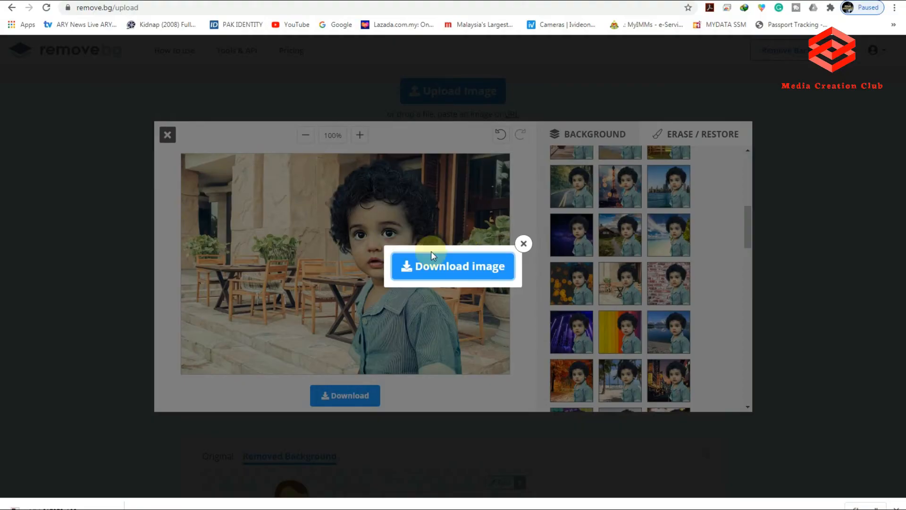
Close the download prompt and the child image editor, and upload bmw-918408_1920 for background removal
{"action": "left_click", "coordinate": [521, 243]}
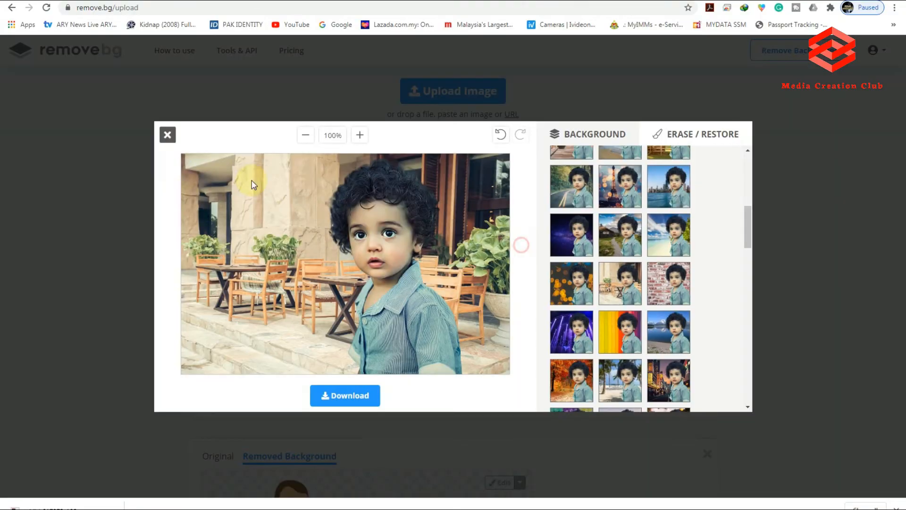
{"action": "left_click", "coordinate": [167, 135]}
{"action": "left_click", "coordinate": [455, 91]}
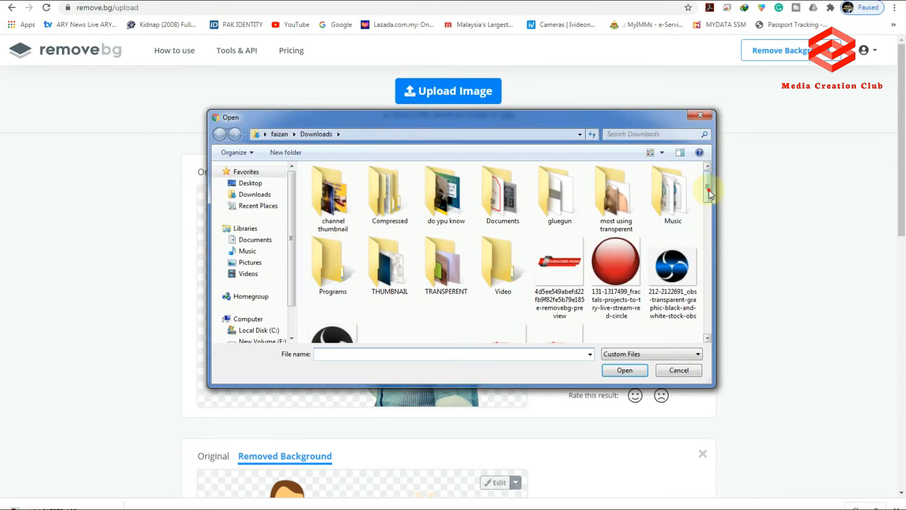
{"action": "left_click_drag", "start_coordinate": [710, 176], "coordinate": [710, 225]}
{"action": "left_click", "coordinate": [446, 207]}
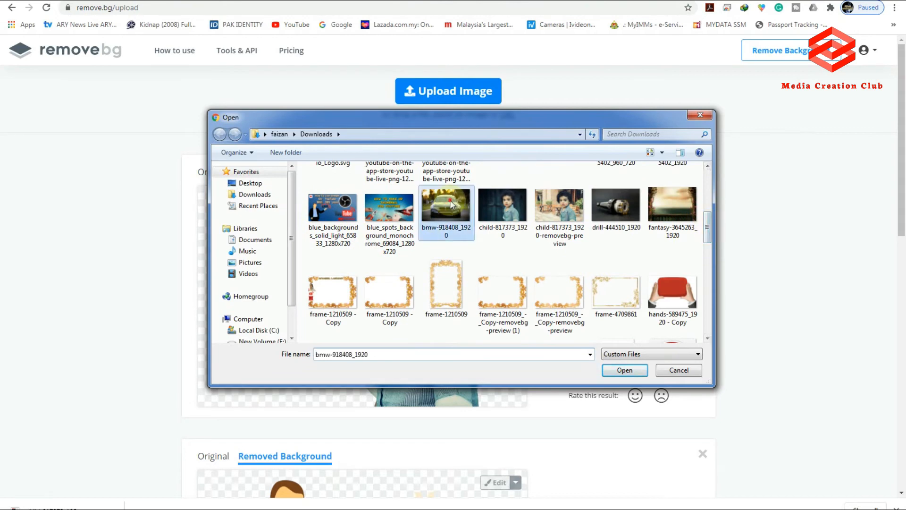
{"action": "left_click", "coordinate": [634, 373]}
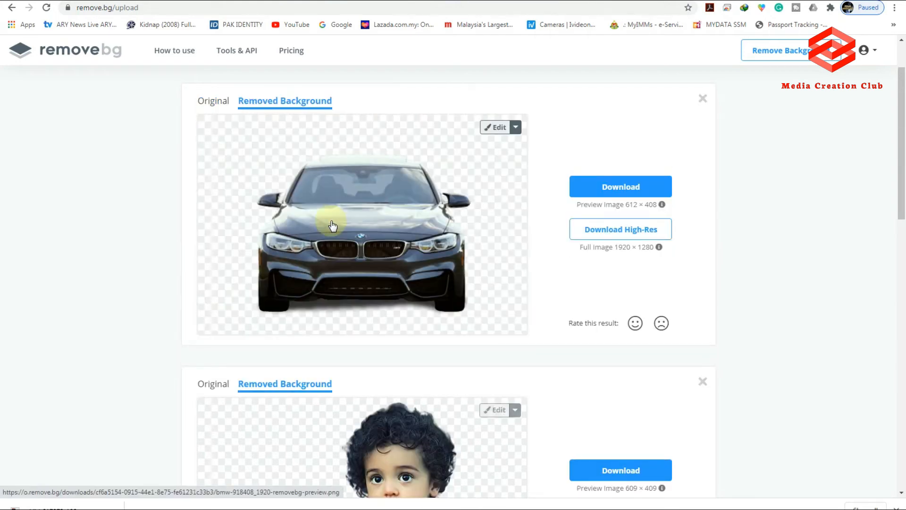
Compare the car's original photo with its removed-background version and download the preview-size cutout
{"action": "left_click", "coordinate": [214, 102]}
{"action": "left_click", "coordinate": [266, 103]}
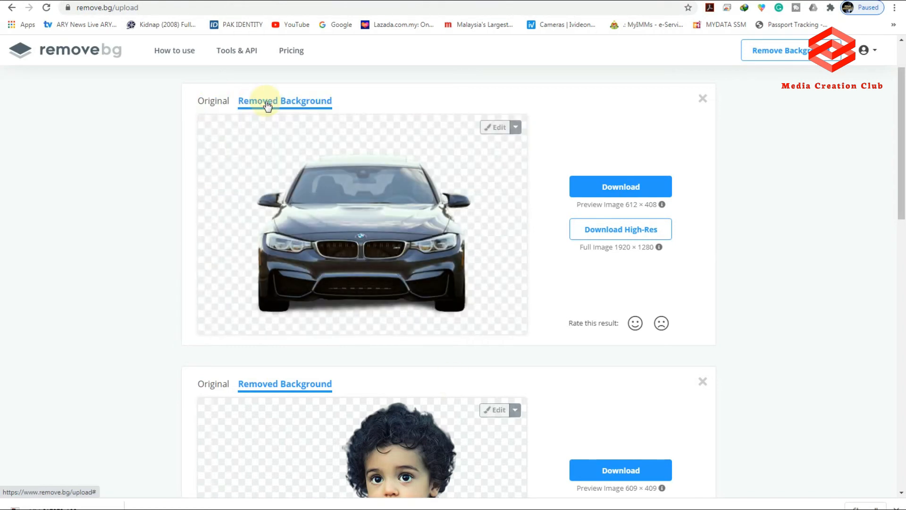
{"action": "left_click", "coordinate": [623, 187]}
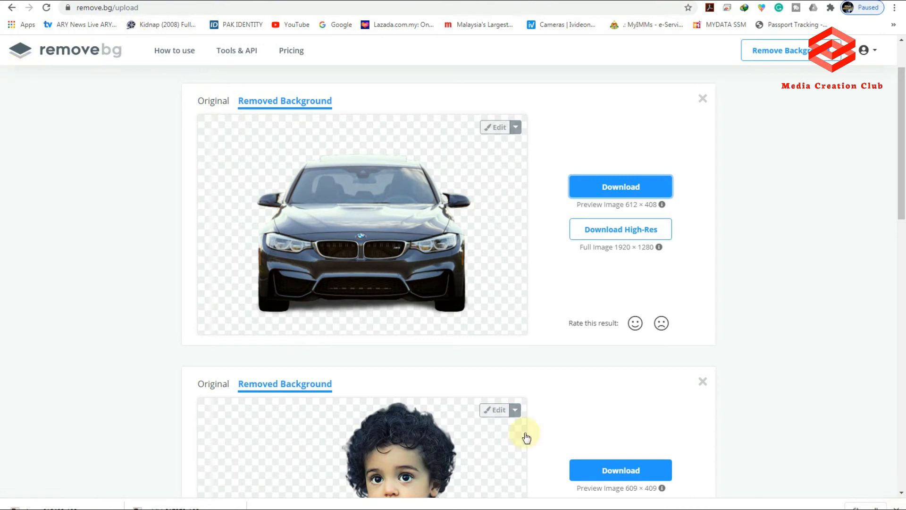
Upload drill-444510_1920 from the Downloads folder for background removal
{"action": "left_click_drag", "start_coordinate": [903, 160], "coordinate": [900, 134]}
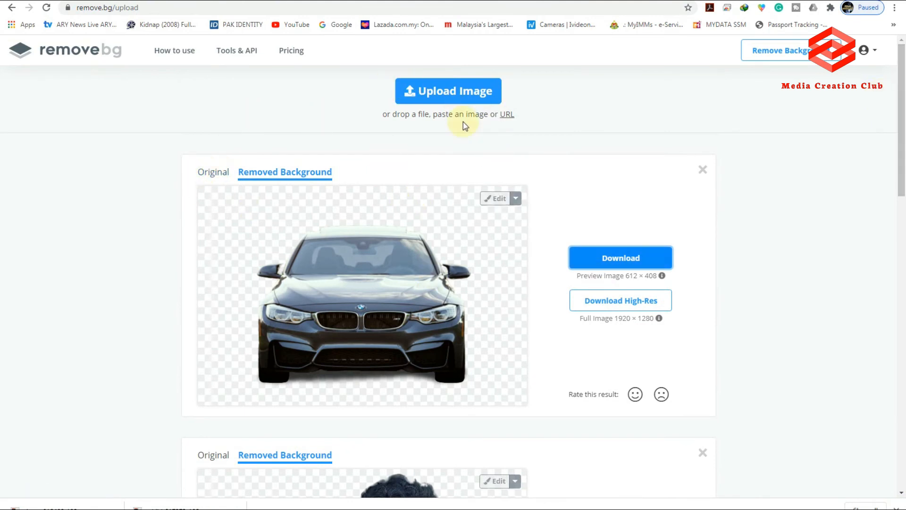
{"action": "left_click", "coordinate": [452, 98]}
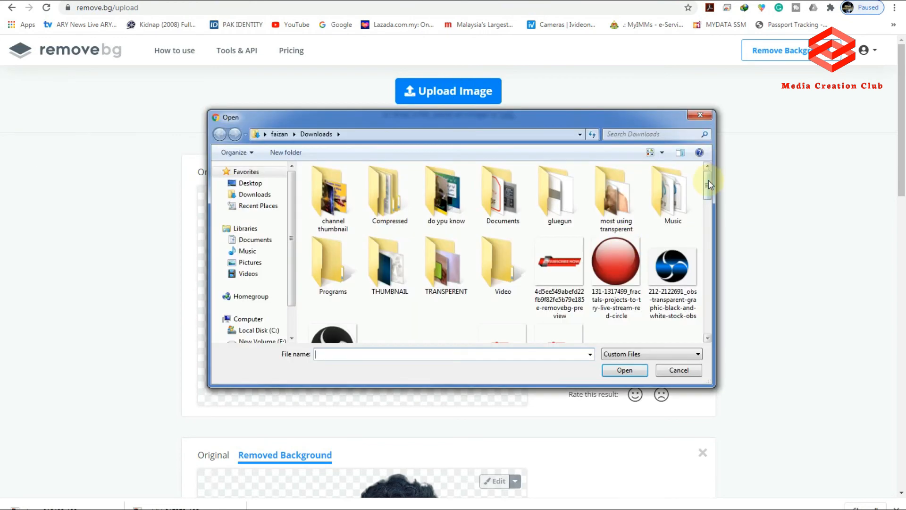
{"action": "left_click_drag", "start_coordinate": [709, 180], "coordinate": [709, 220]}
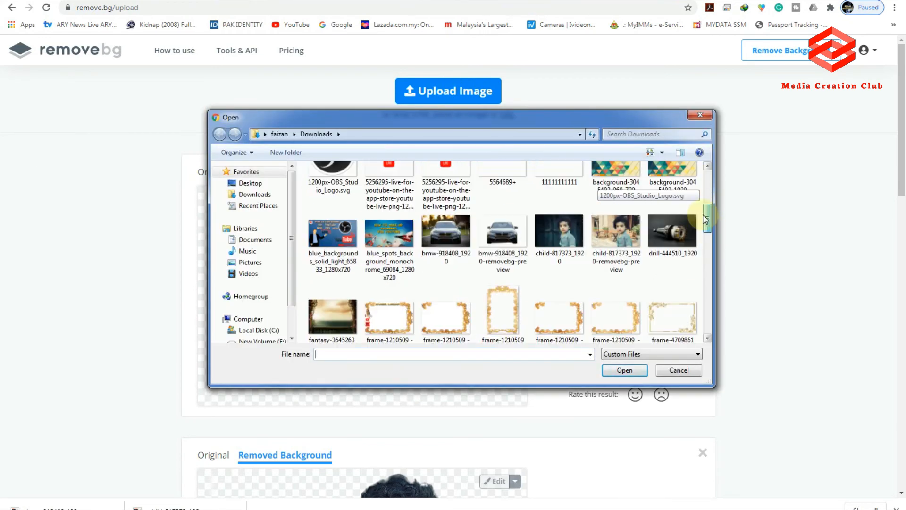
{"action": "scroll", "coordinate": [652, 240], "scroll_direction": "up", "scroll_amount": 1}
{"action": "left_click", "coordinate": [667, 256]}
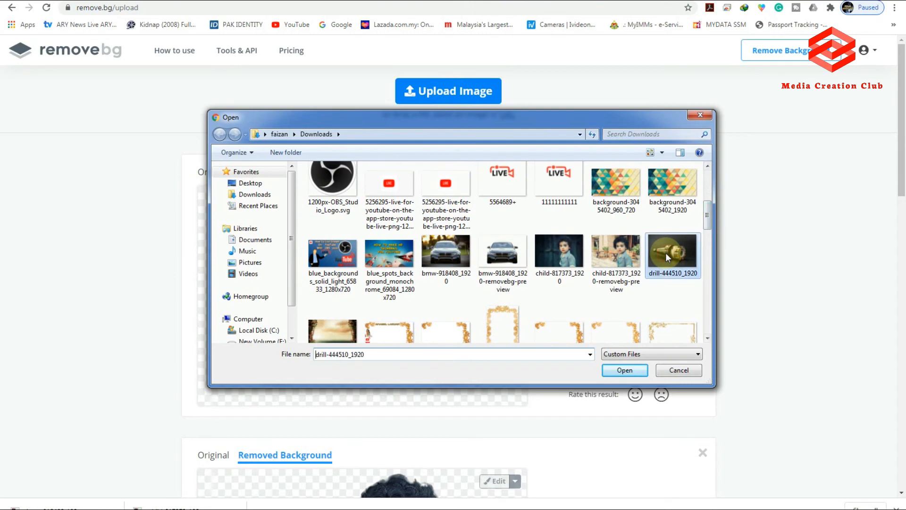
{"action": "left_click", "coordinate": [614, 371]}
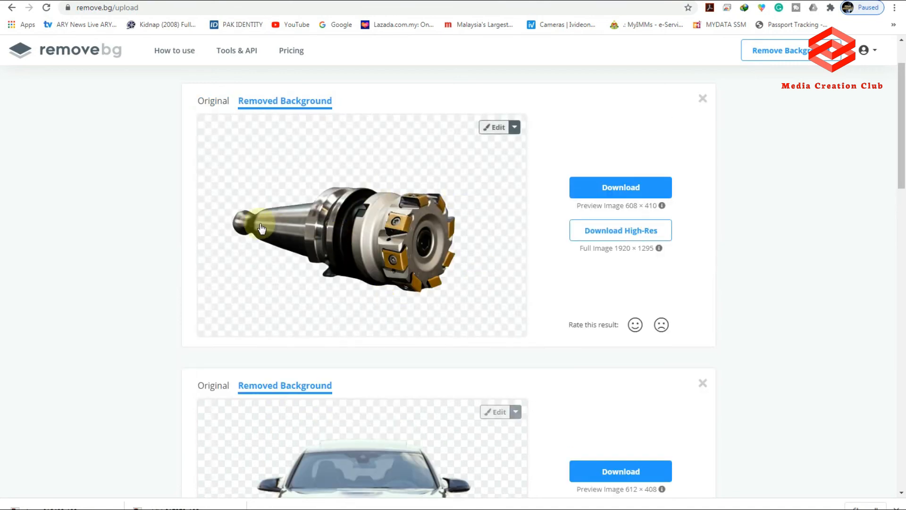
Compare the drill's original photo with its removed-background version by switching repeatedly between the two views
{"action": "left_click", "coordinate": [219, 105]}
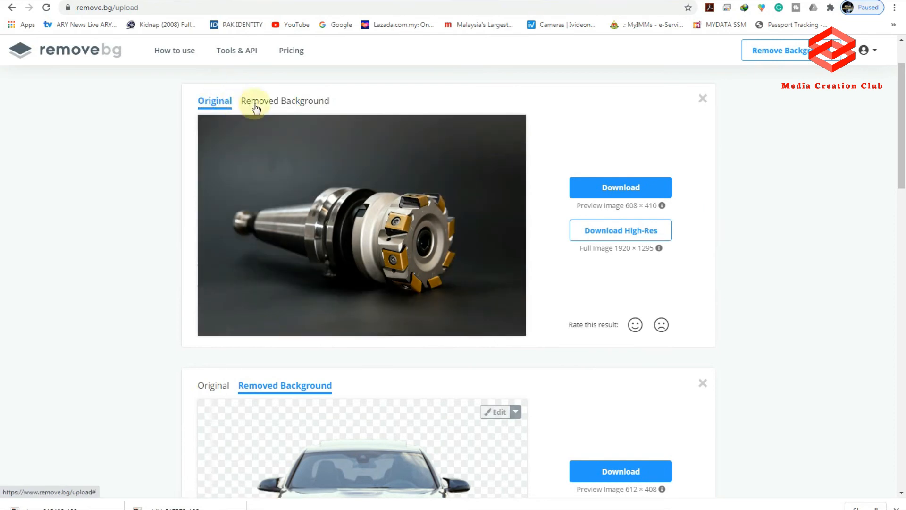
{"action": "left_click", "coordinate": [256, 107]}
{"action": "left_click", "coordinate": [221, 106]}
{"action": "left_click", "coordinate": [272, 108]}
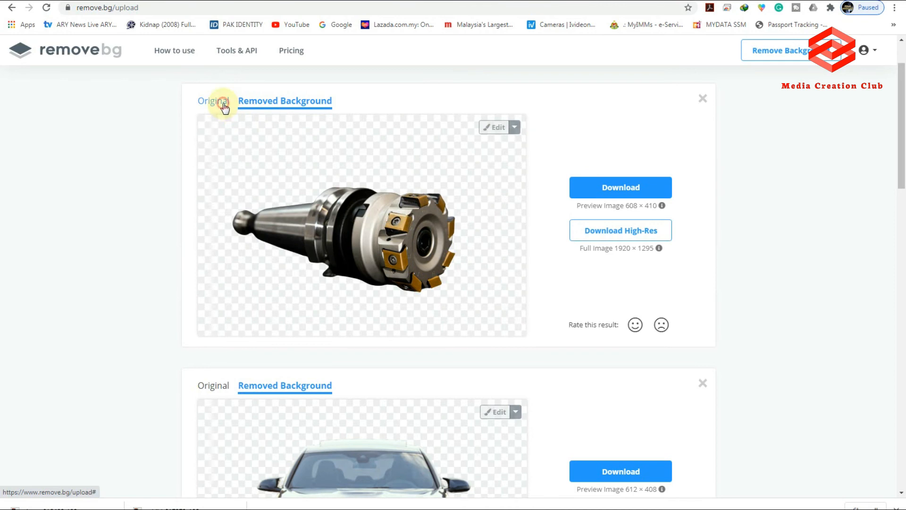
{"action": "left_click", "coordinate": [223, 106]}
{"action": "left_click", "coordinate": [288, 108]}
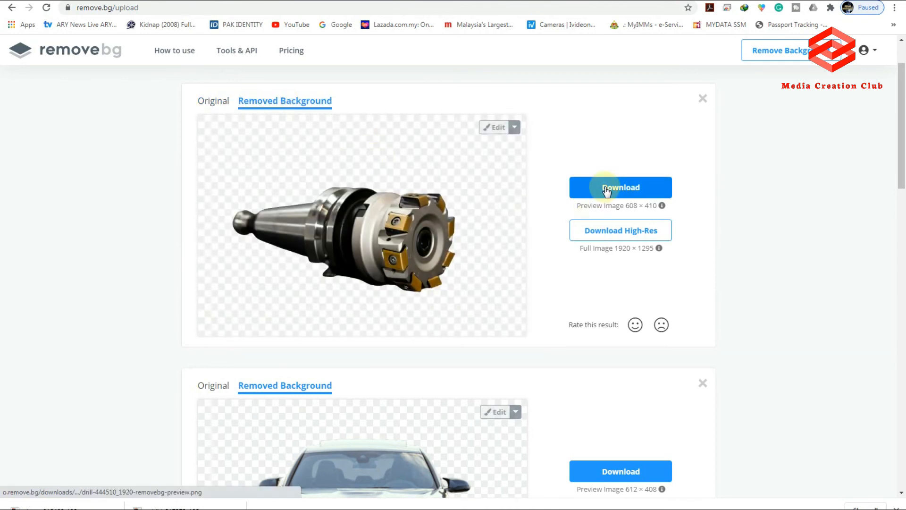
Download the preview-size drill cutout and show the downloads in their folder
{"action": "left_click", "coordinate": [606, 189]}
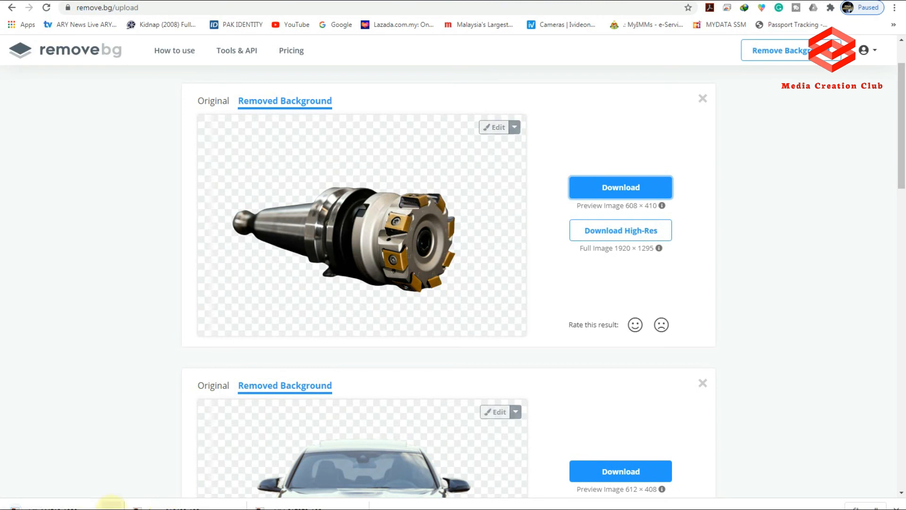
{"action": "left_click", "coordinate": [111, 506]}
{"action": "left_click", "coordinate": [136, 474]}
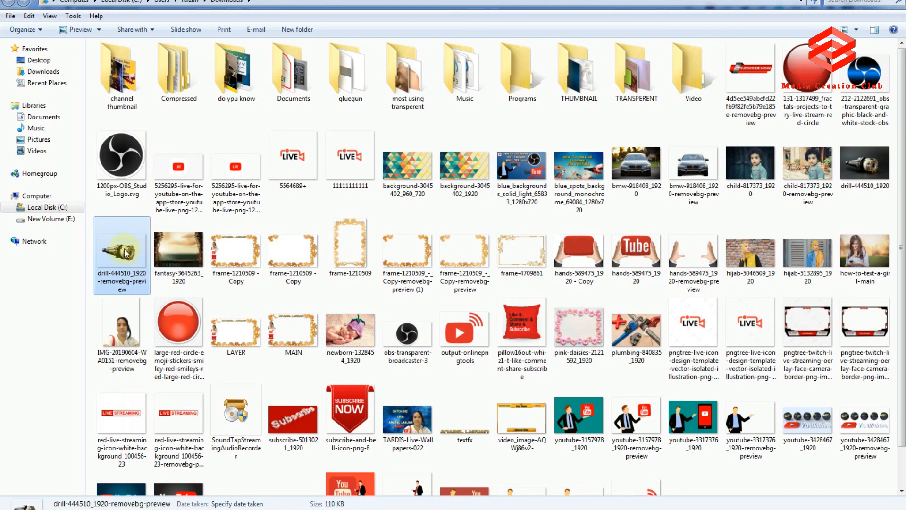
Preview the downloaded drill cutout and the original drill photo in the image viewer
{"action": "right_click", "coordinate": [129, 253]}
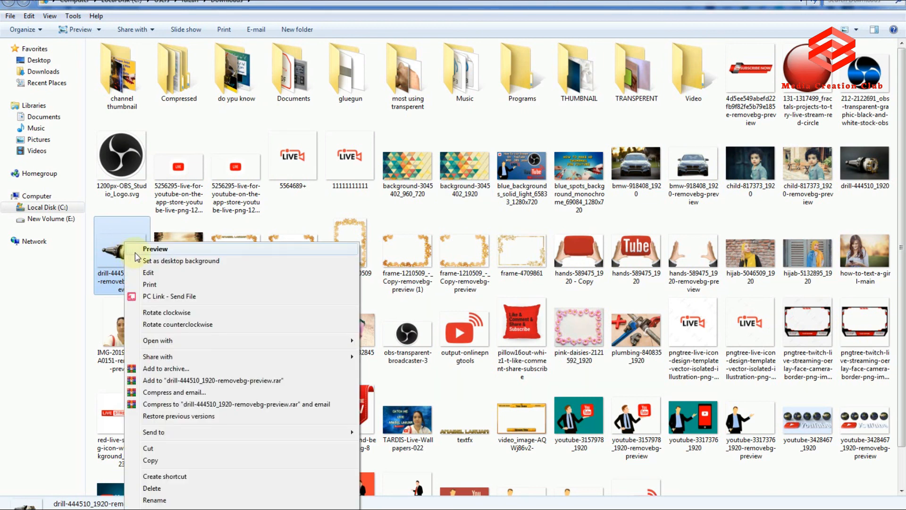
{"action": "left_click", "coordinate": [150, 249]}
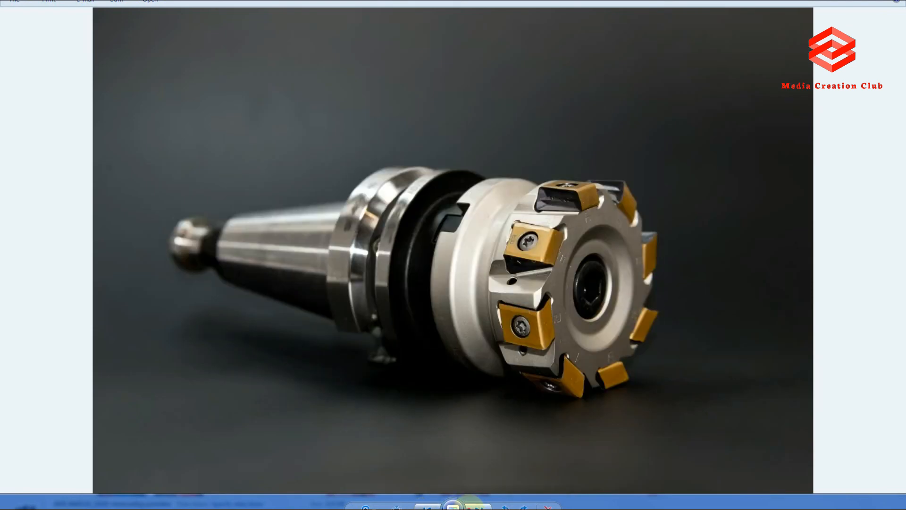
{"action": "left_click", "coordinate": [468, 501]}
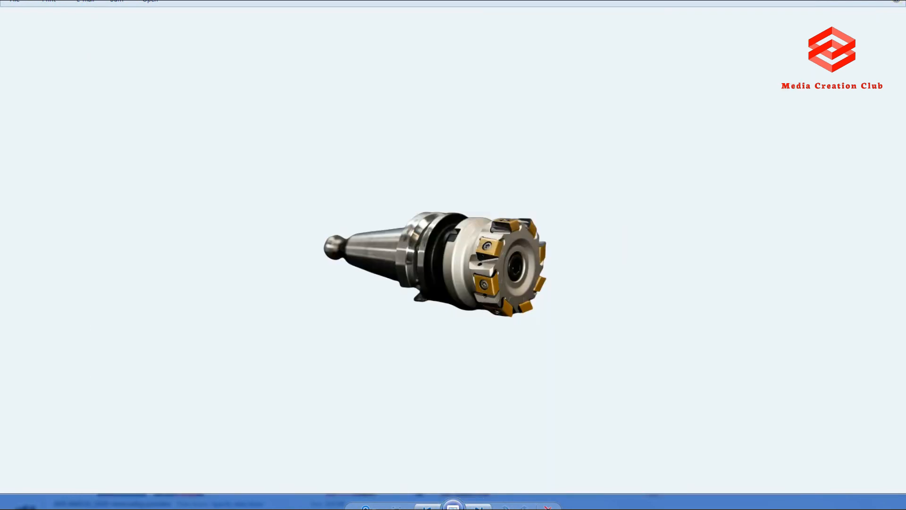